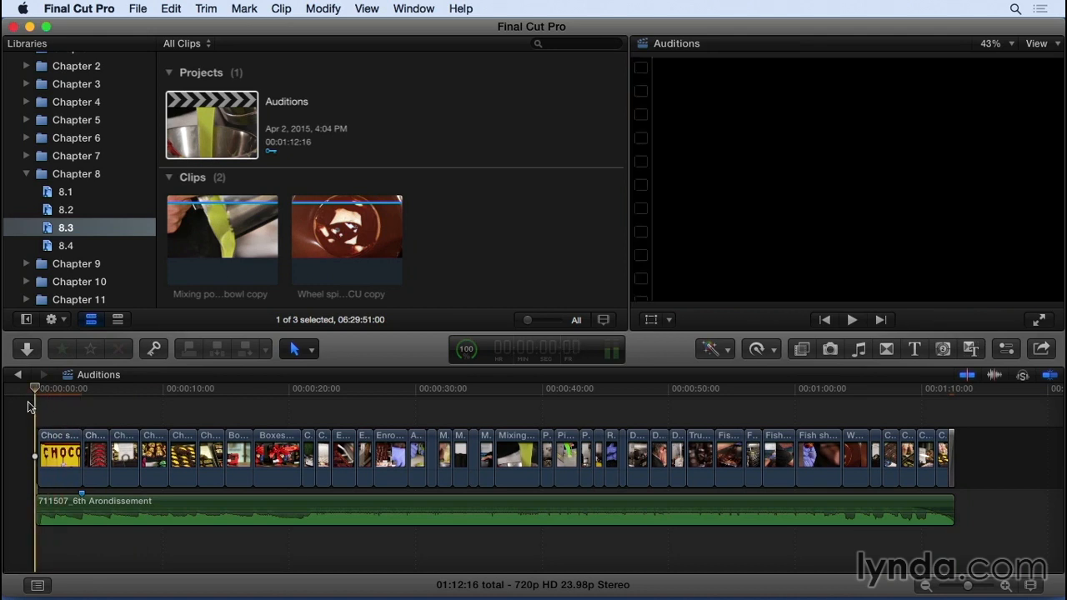
Play the opening of the Auditions timeline and park the playhead over its first clip.
key("space")
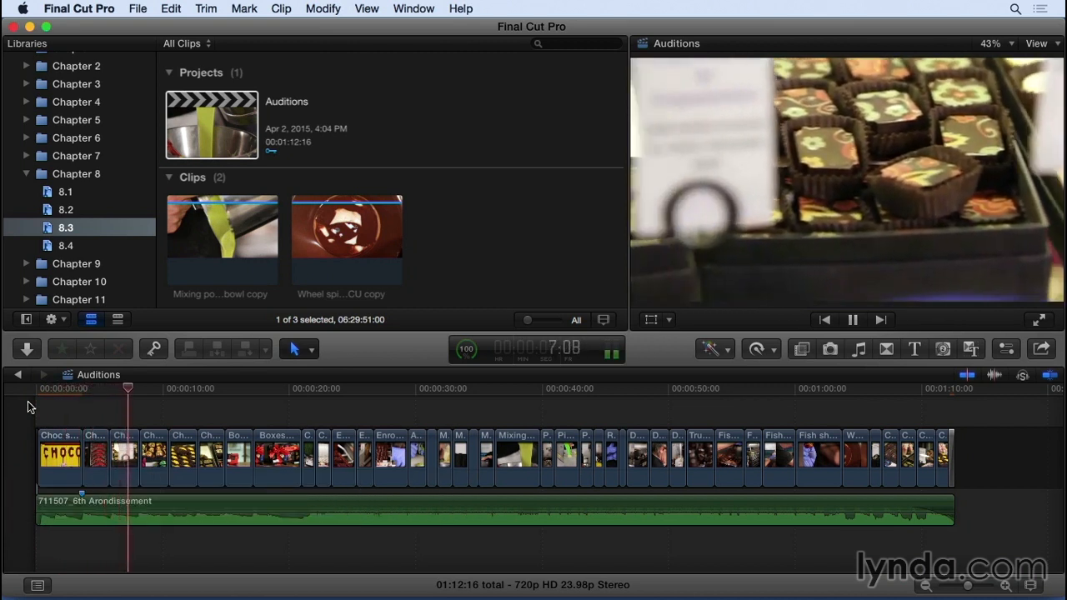
key("space")
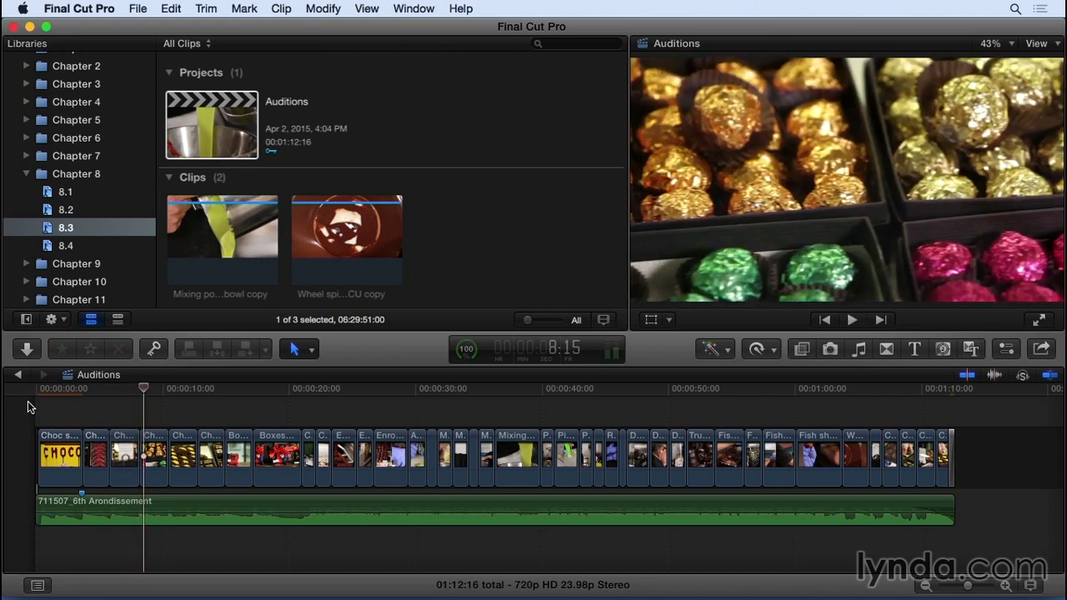
left_click(54, 389)
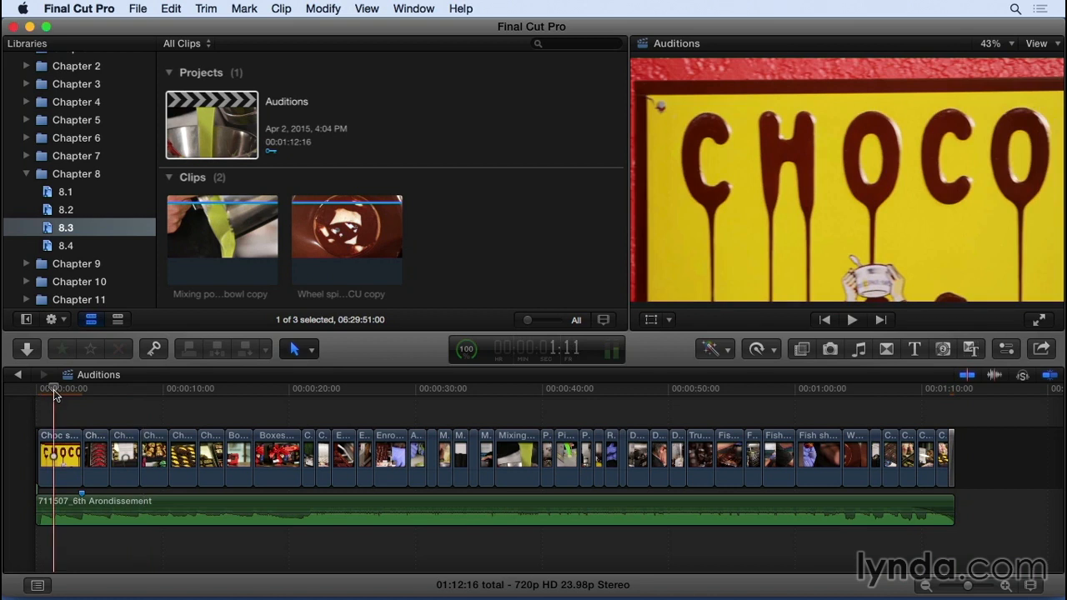
Select the timeline's opening chocolate sign clip and mark a matching 3:12 range near the start of Wheel spin slomo CU copy.
left_click(59, 441)
key("space")
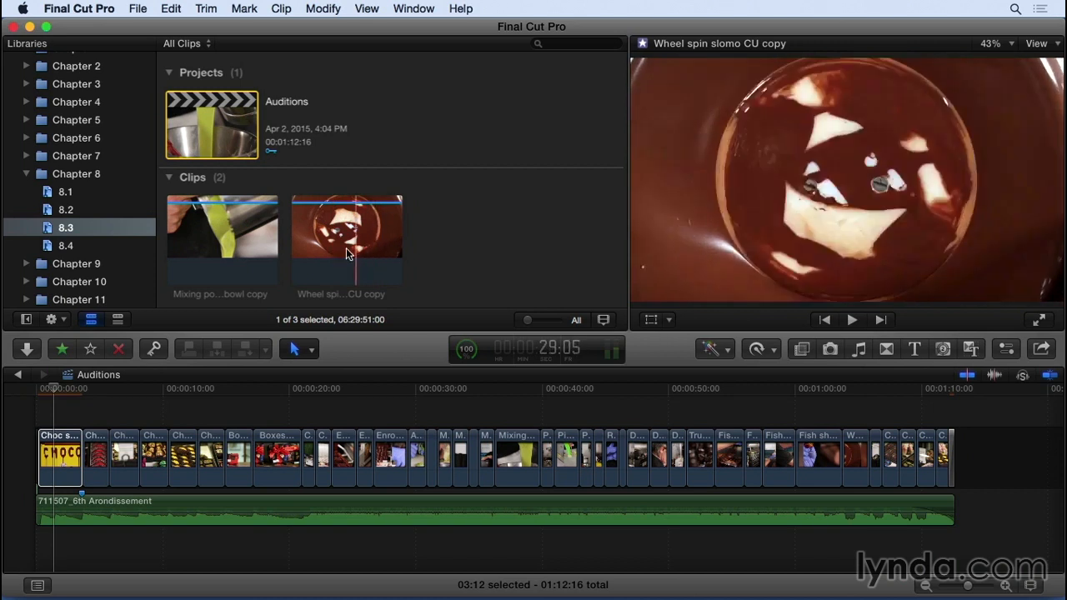
left_click(309, 249)
key("i")
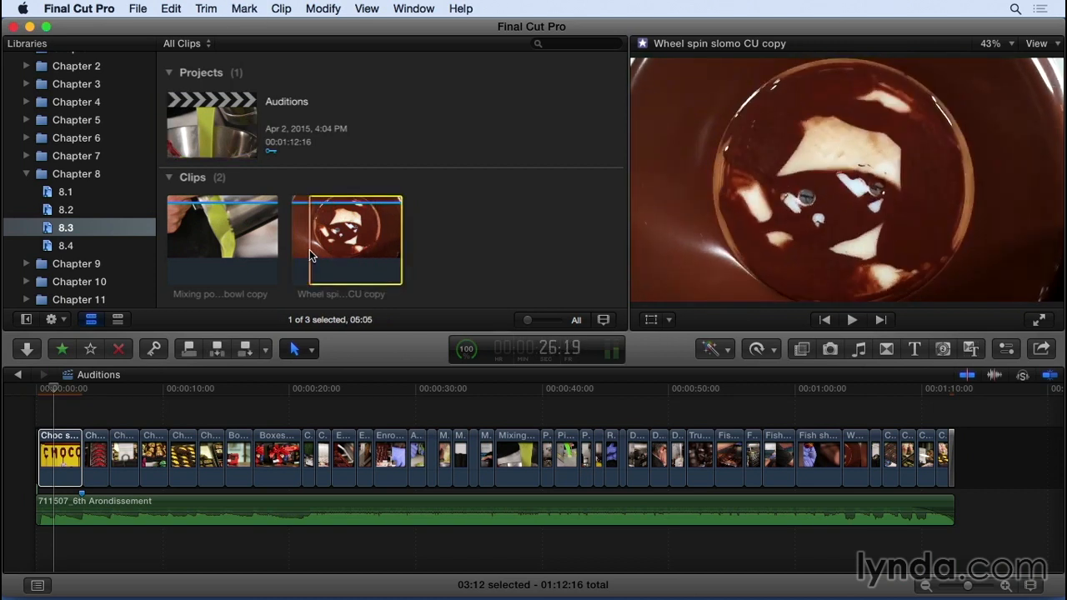
key("ctrl+d")
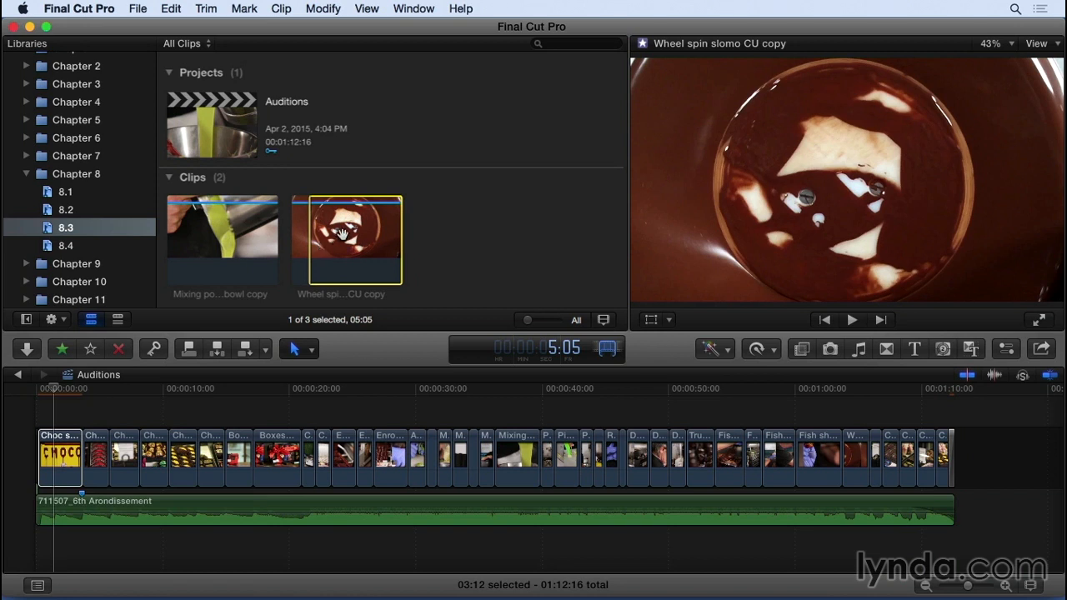
type("312")
key("Return")
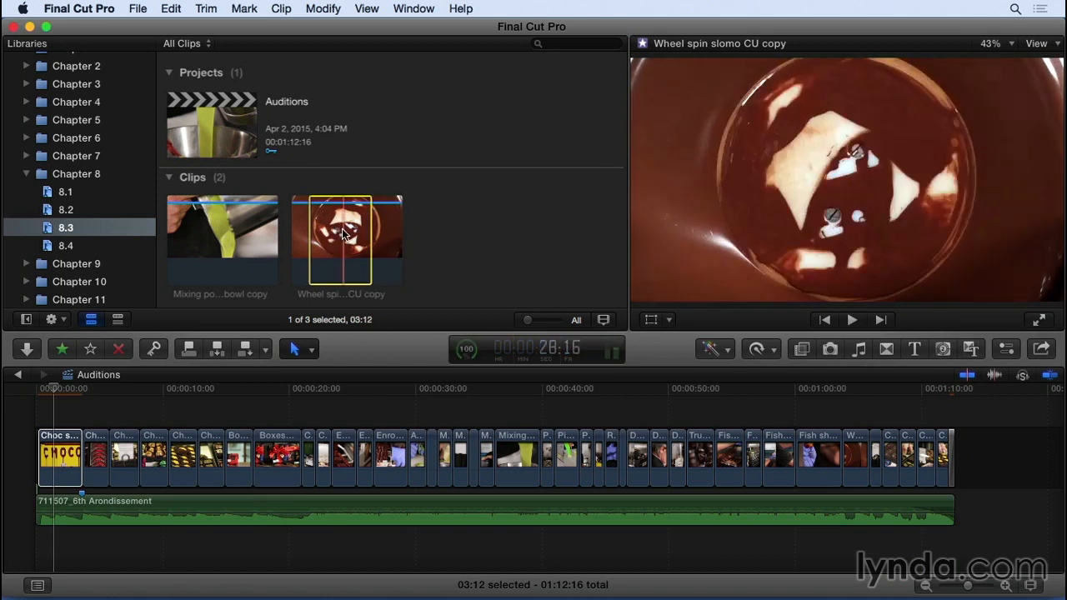
Add the marked Wheel spin range to an audition on the timeline's opening chocolate sign clip.
left_click_drag(344, 235, 54, 457)
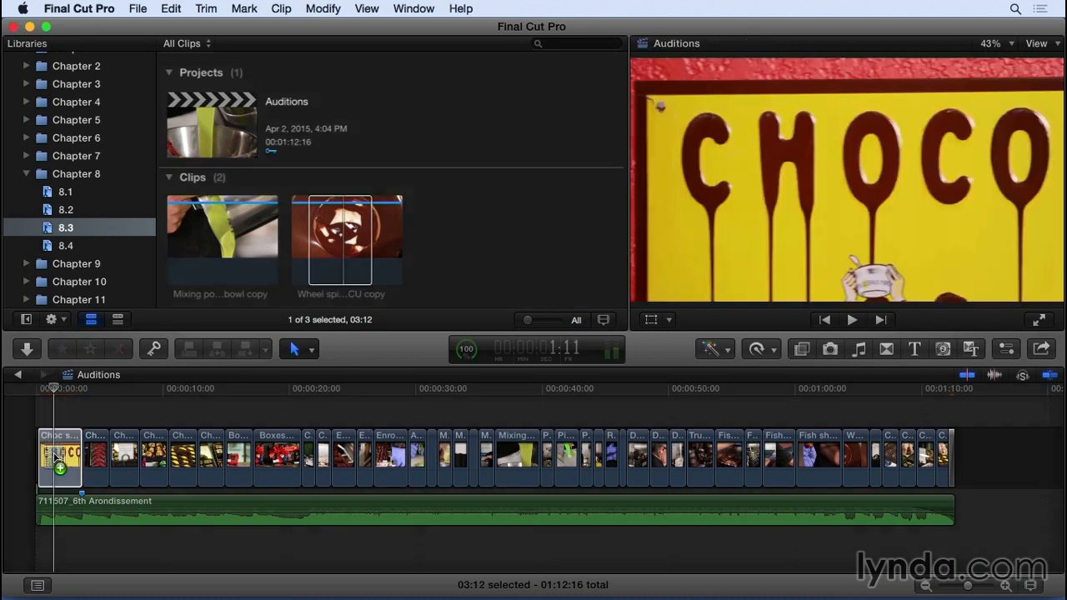
left_click_drag(54, 457, 55, 456)
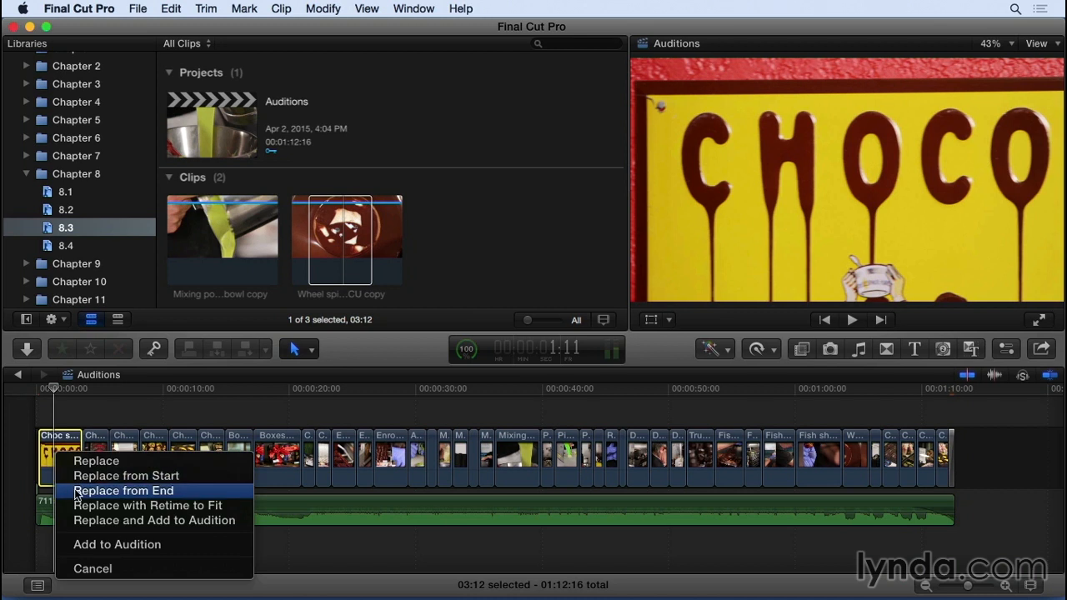
left_click(85, 545)
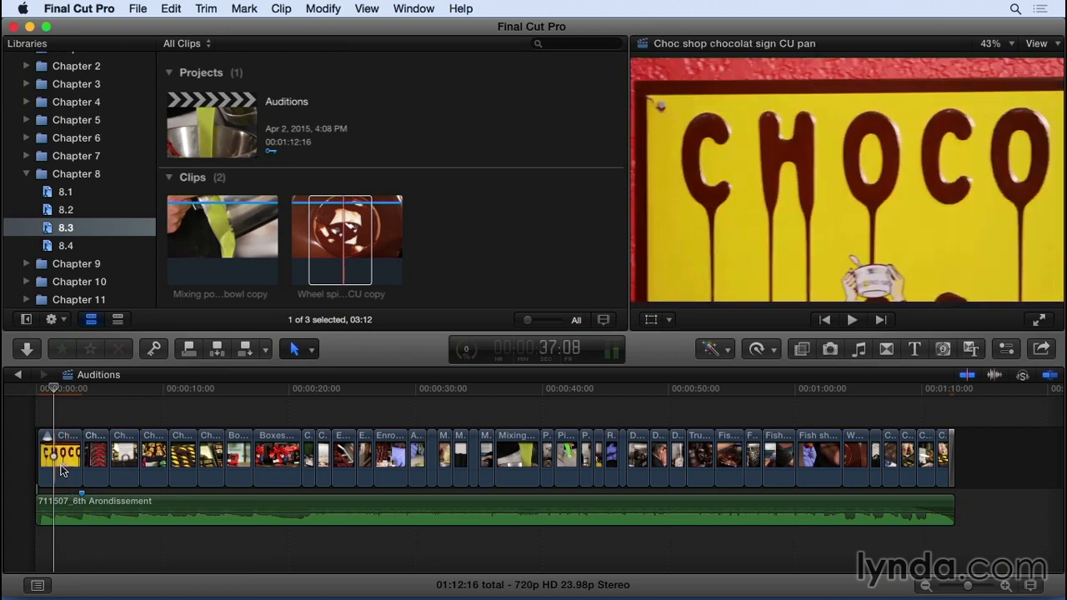
Open the opening clip's audition, compare its two picks, and finalize Wheel spin slomo CU copy as the active pick.
key("super+equal")
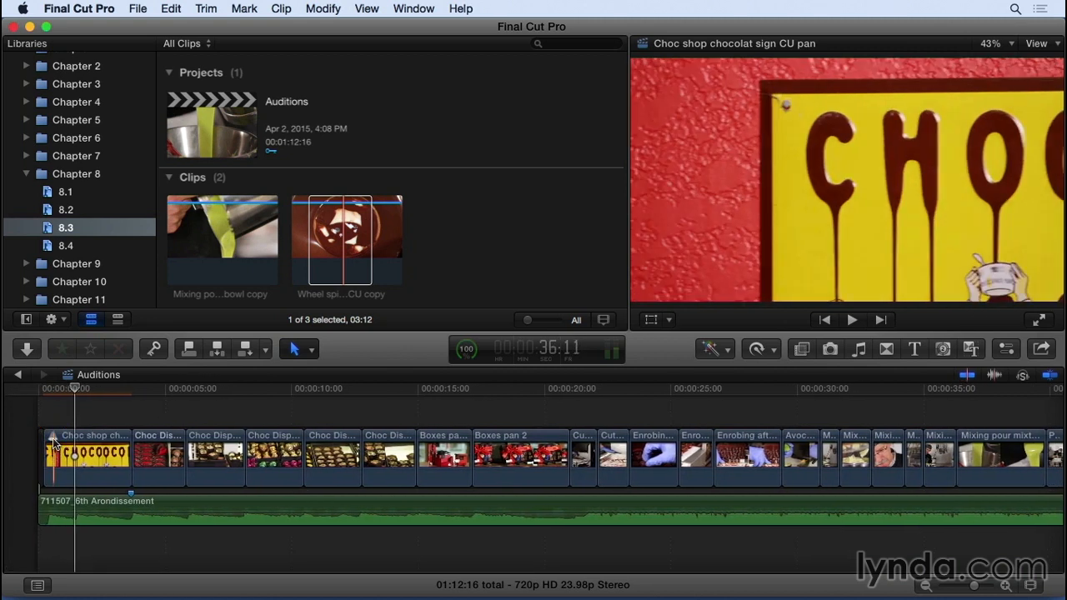
left_click(51, 437)
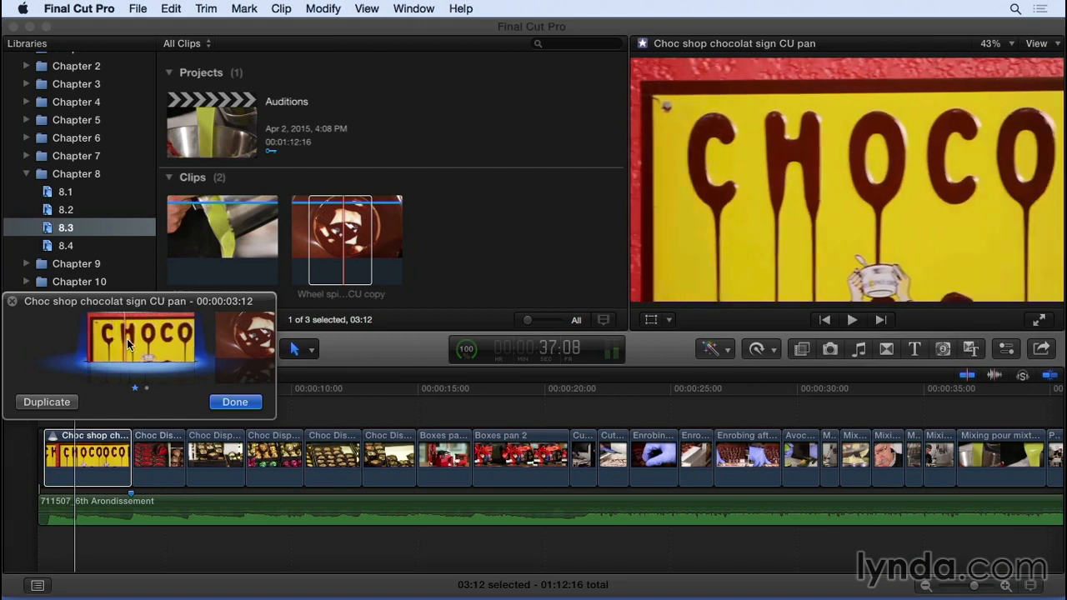
left_click(234, 338)
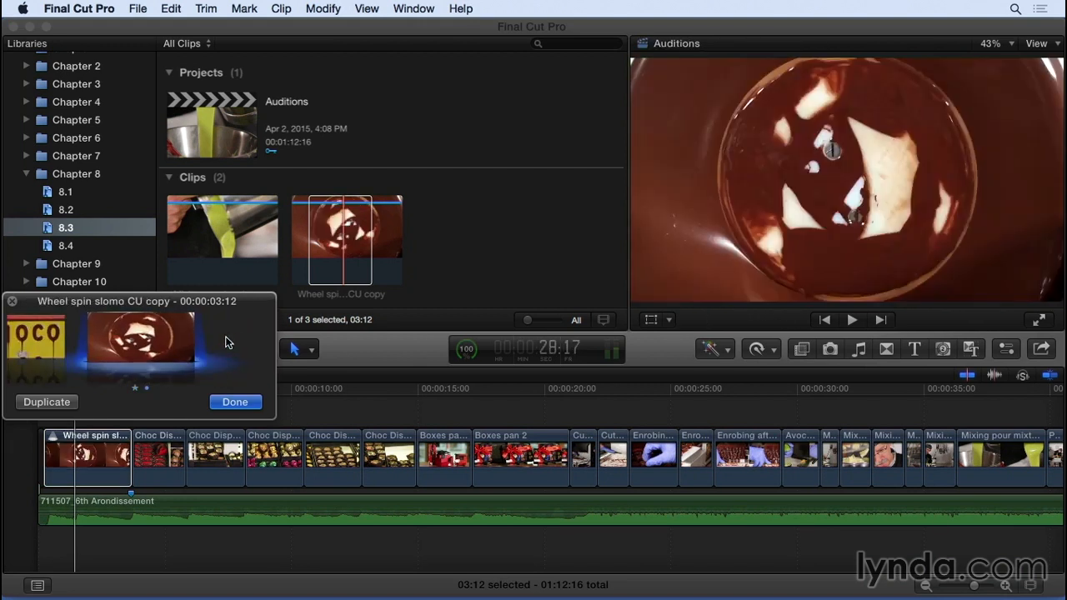
left_click(40, 338)
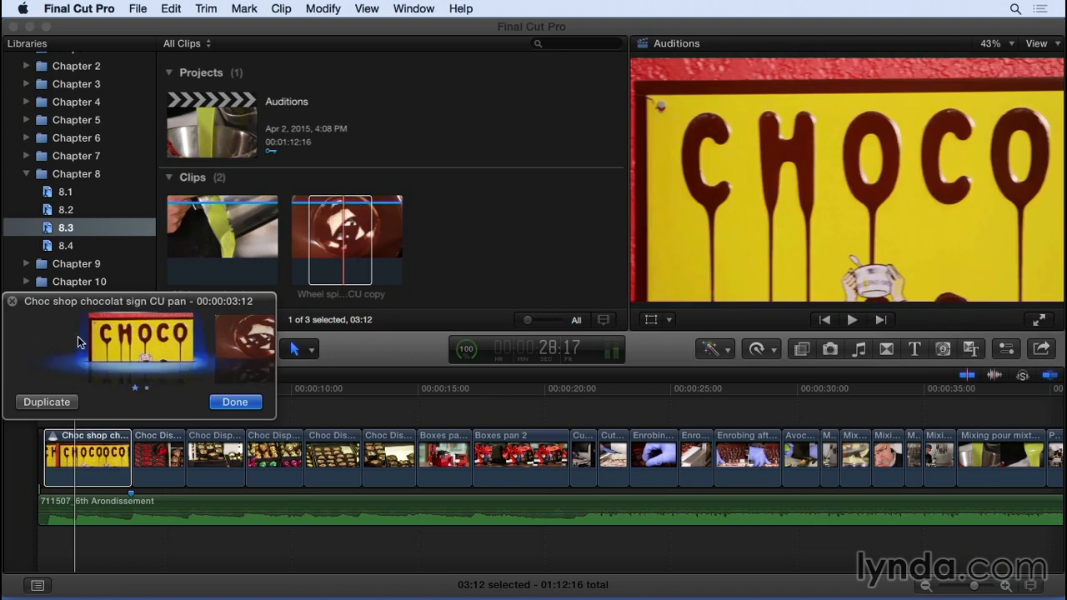
left_click(230, 342)
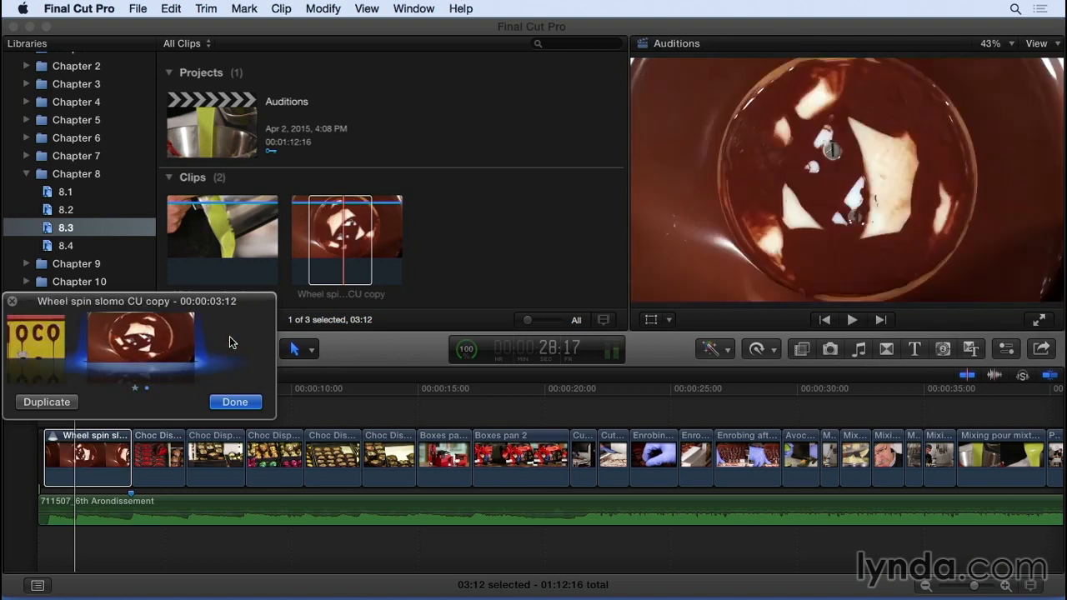
key("Left")
key("Right")
key("Left")
key("Right")
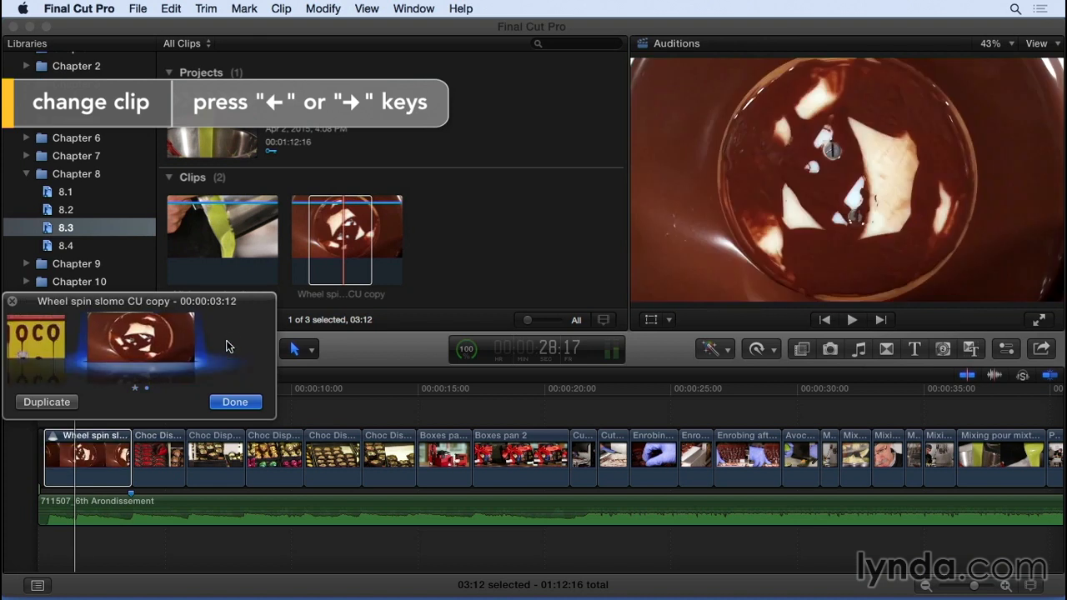
left_click(235, 401)
Play the timeline from its beginning to review the Wheel spin pick in context.
key("space")
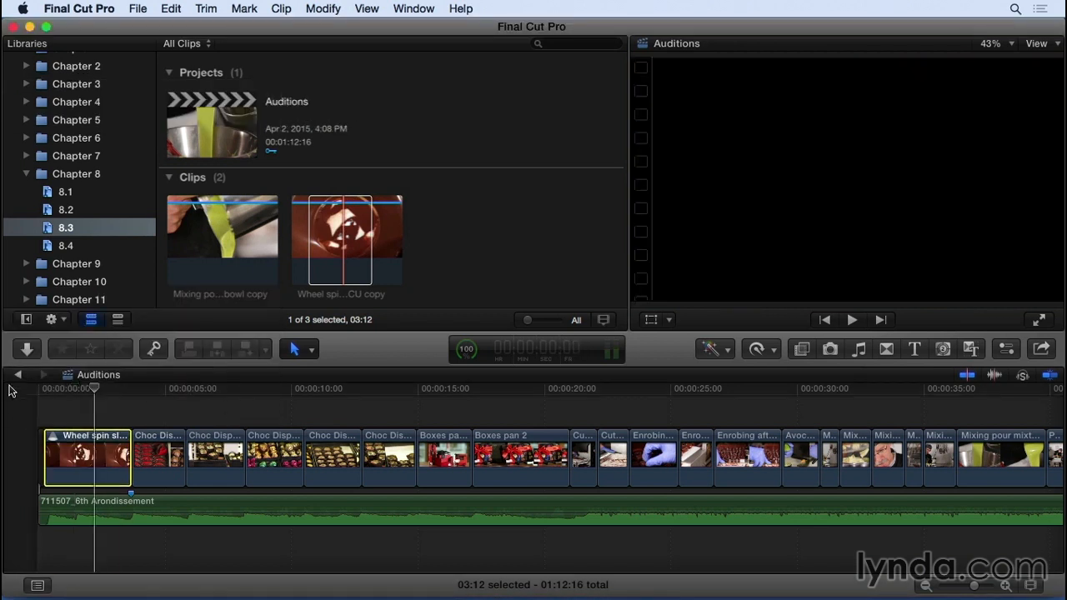
left_click(39, 390)
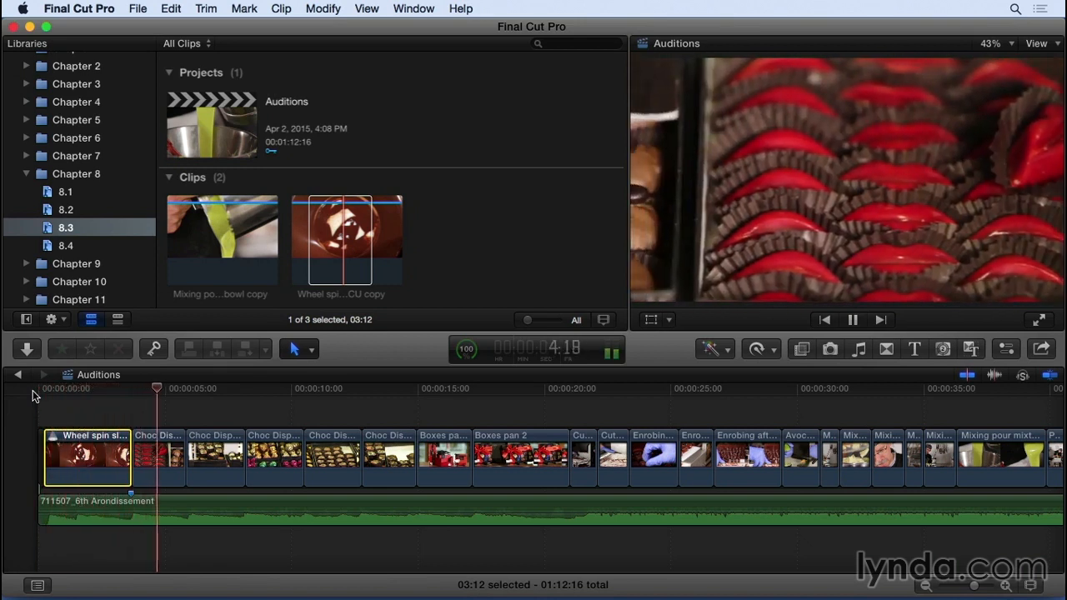
key("space")
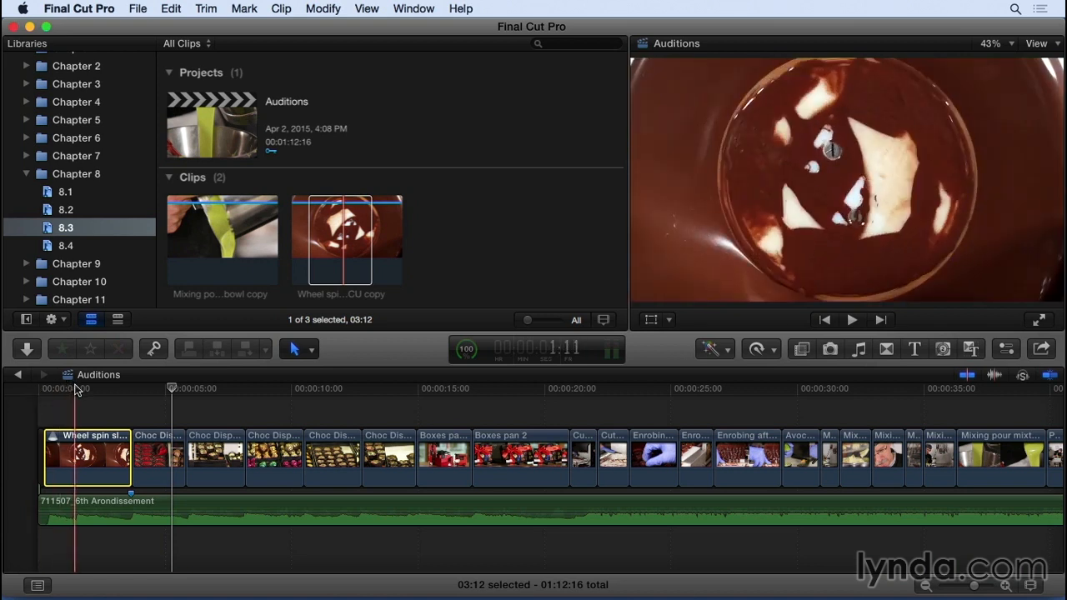
Reopen the first clip's audition and make Choc shop chocolat sign CU pan the active pick.
left_click(76, 390)
key("y")
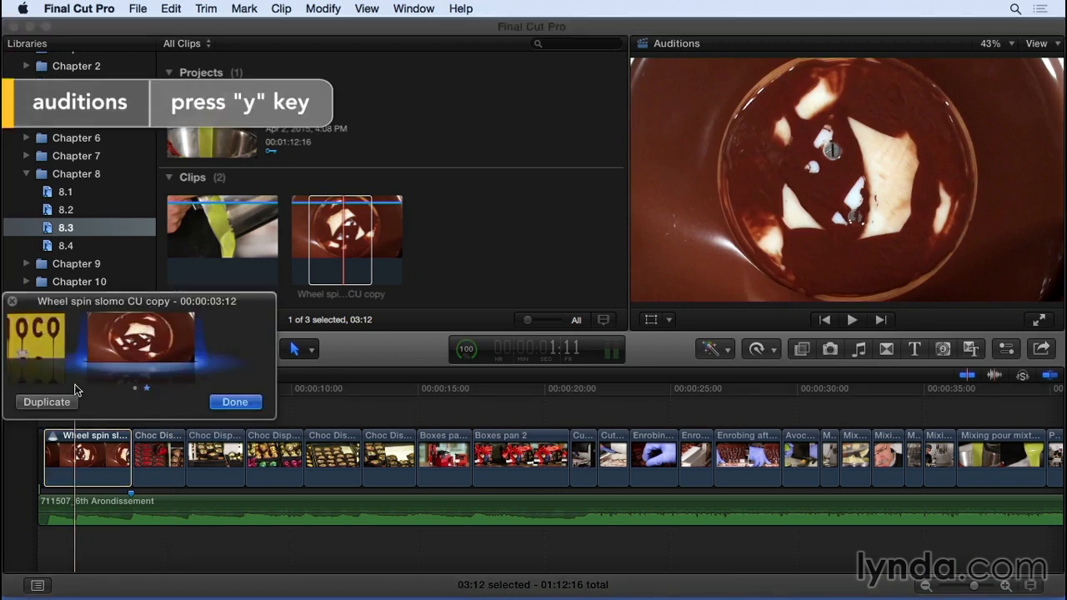
key("Left")
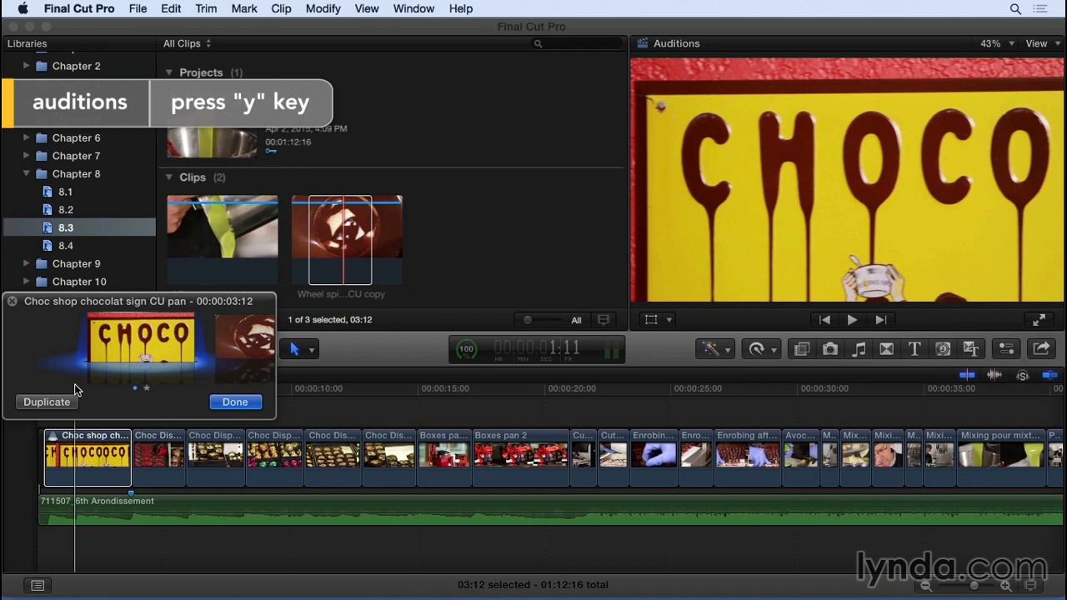
key("Return")
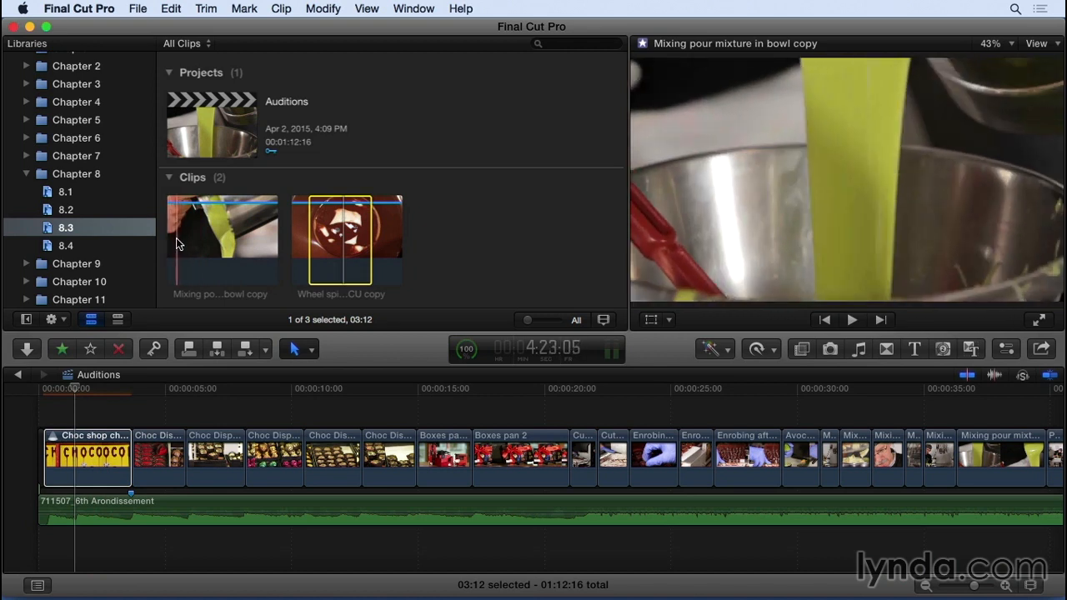
Mark Mixing pour mixture in bowl copy from near its start to its end and add that range to the first clip's audition.
left_click(175, 237)
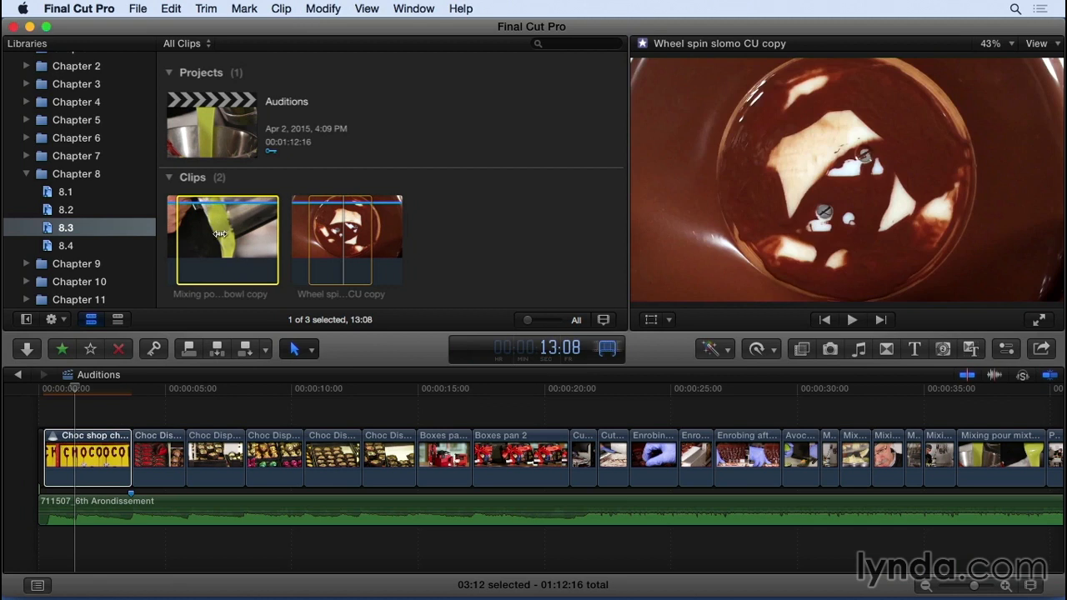
key("ctrl+shift+y")
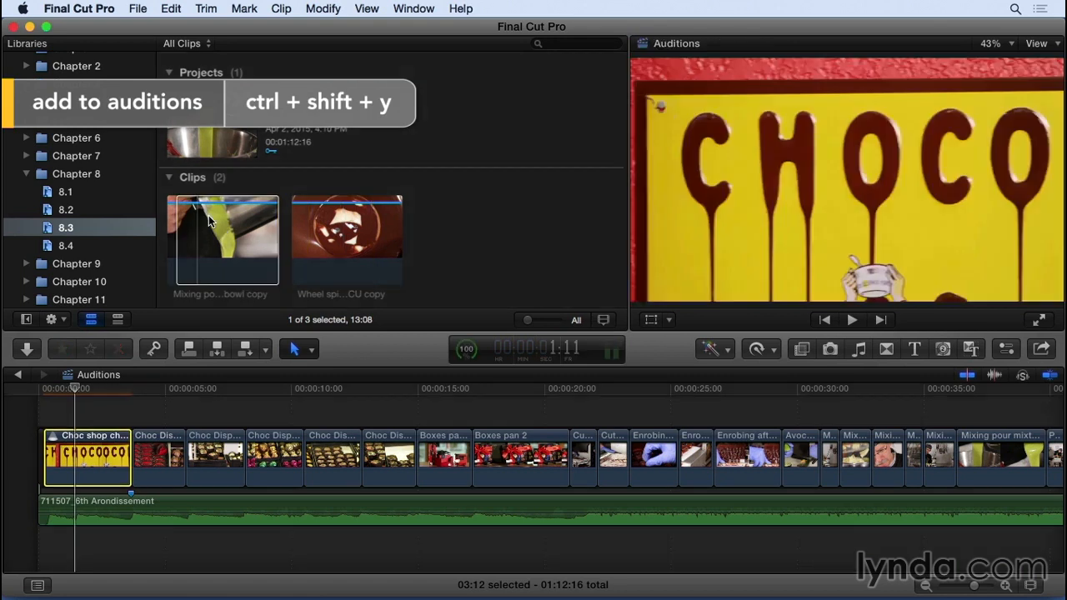
Open the first clip's audition, compare its picks, and finalize Mixing pour mixture in bowl copy as the active pick.
left_click(71, 443)
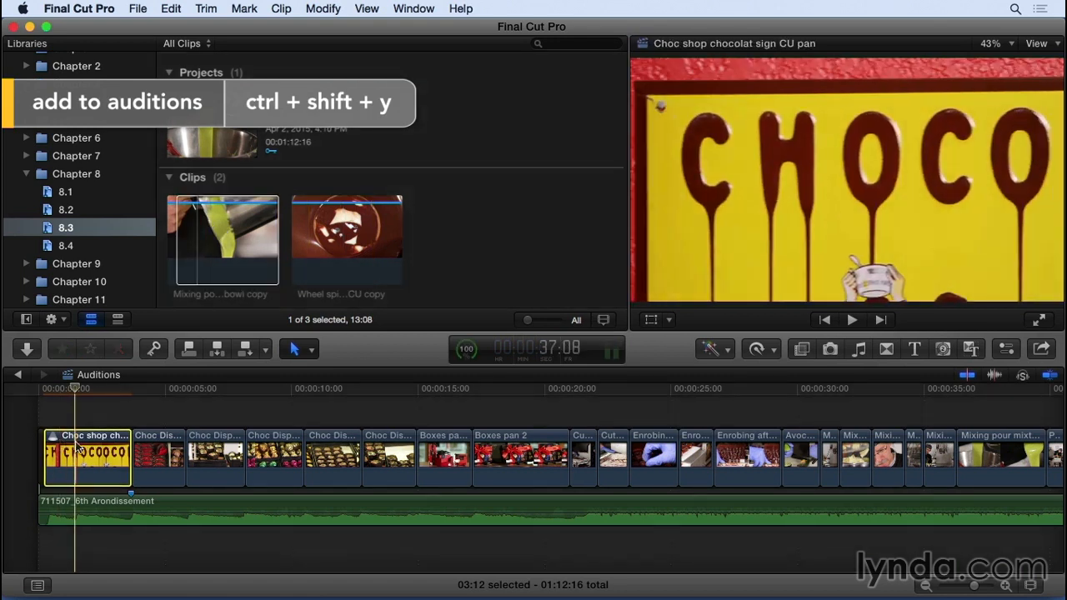
key("y")
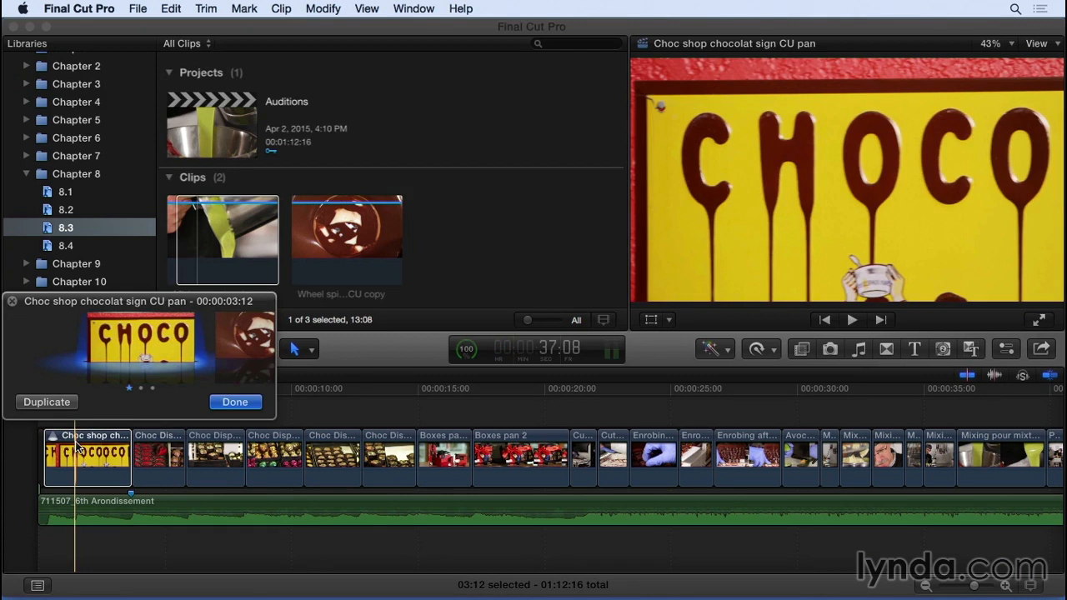
key("Right")
key("Right")
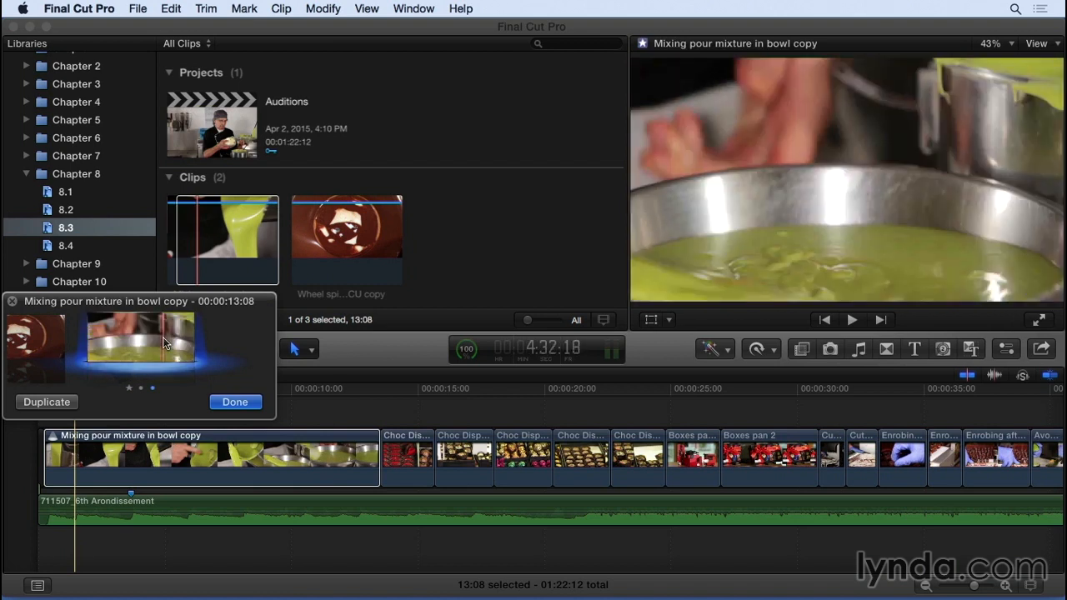
key("Left")
key("Left")
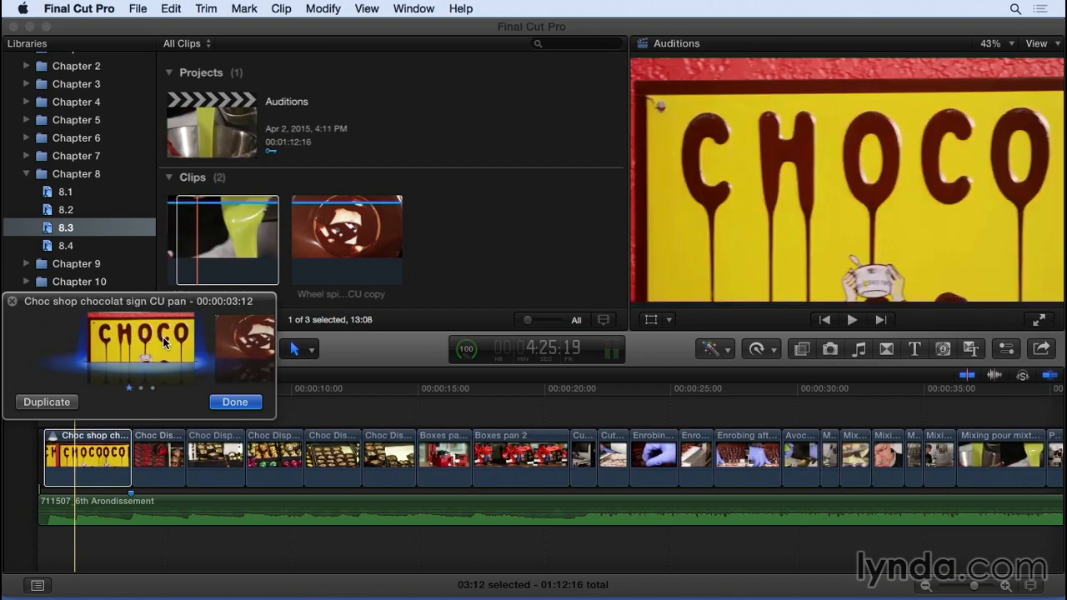
key("Right")
key("Right")
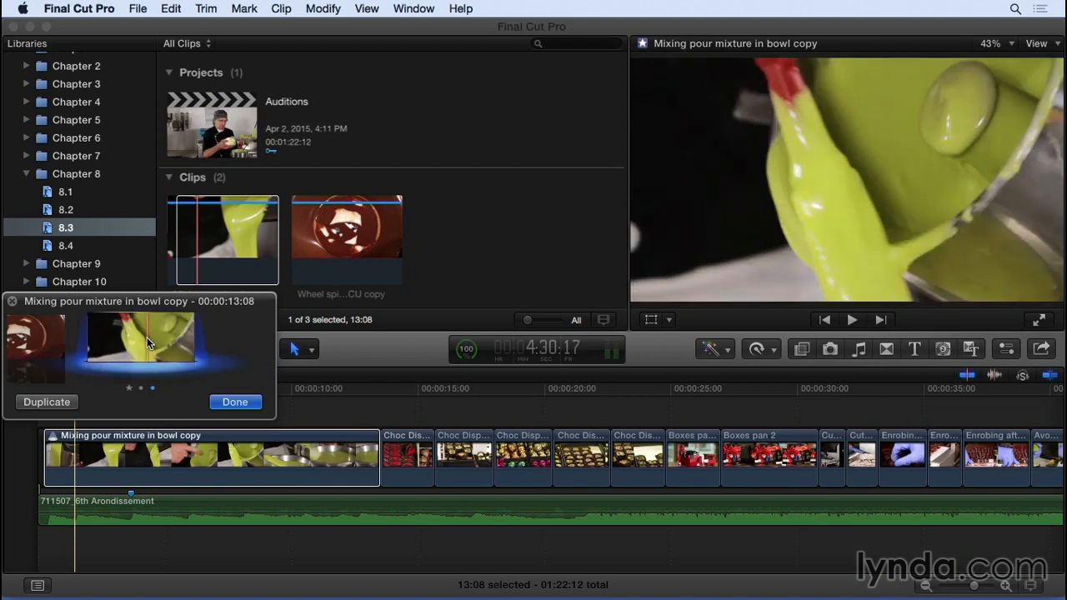
left_click(237, 401)
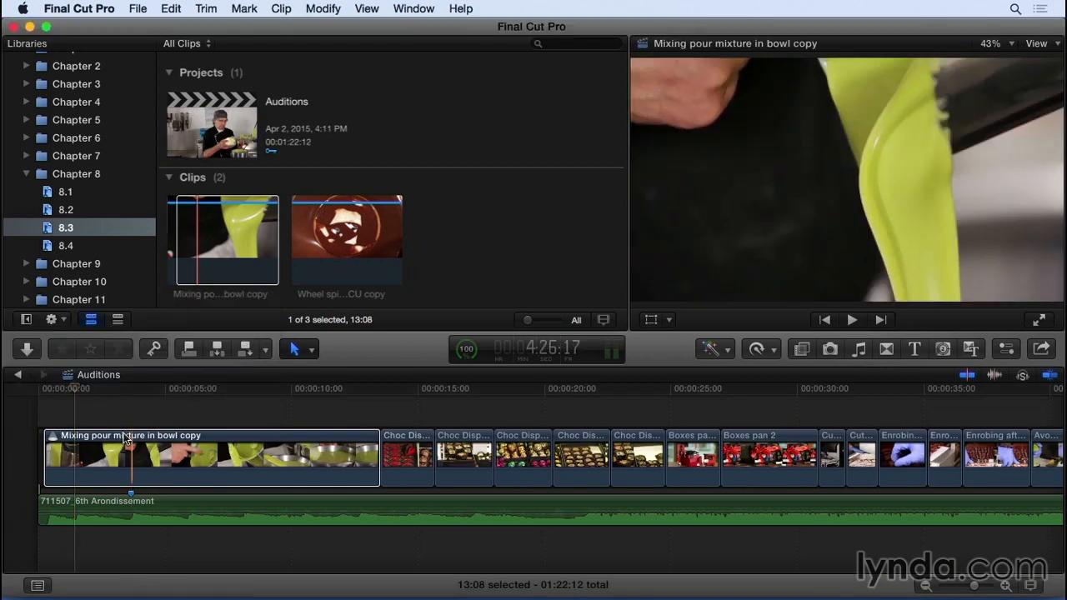
Delete the part of the opening Mixing pour clip beyond the music track's marker and play the trimmed opening.
key("i")
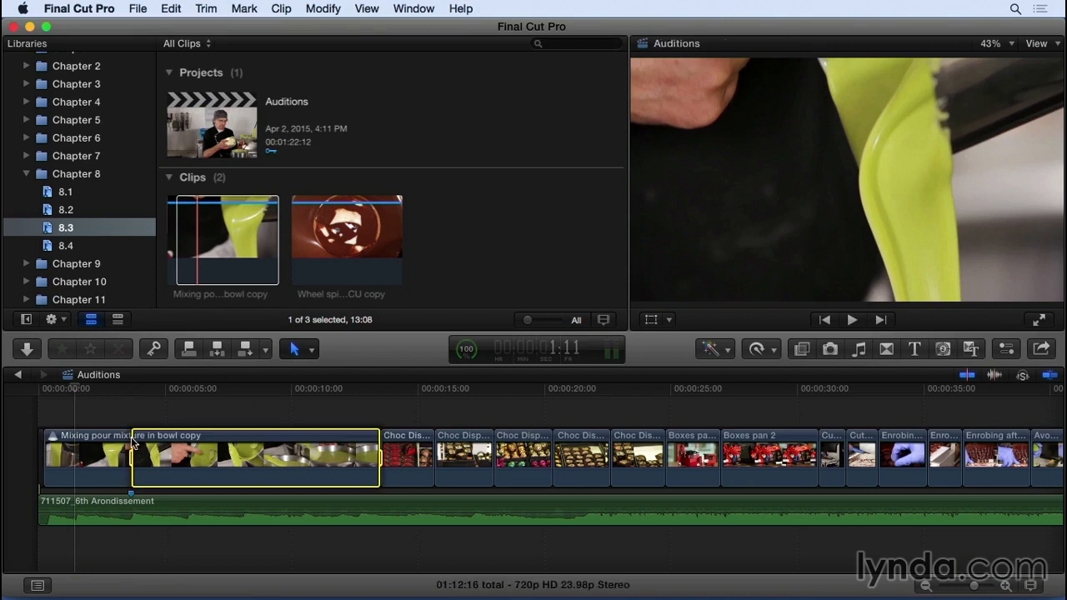
key("Delete")
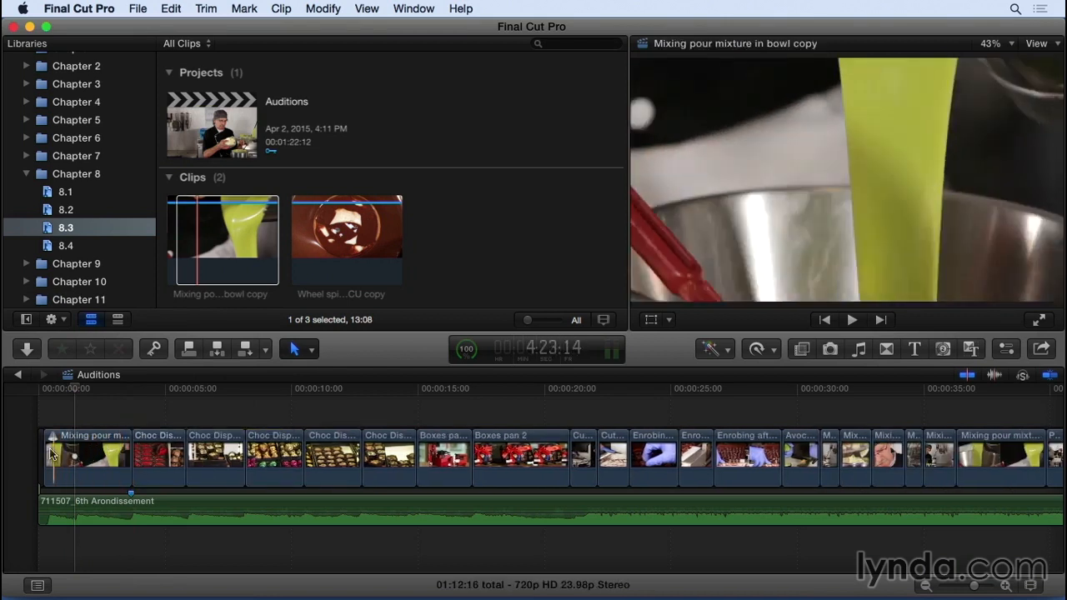
key("space")
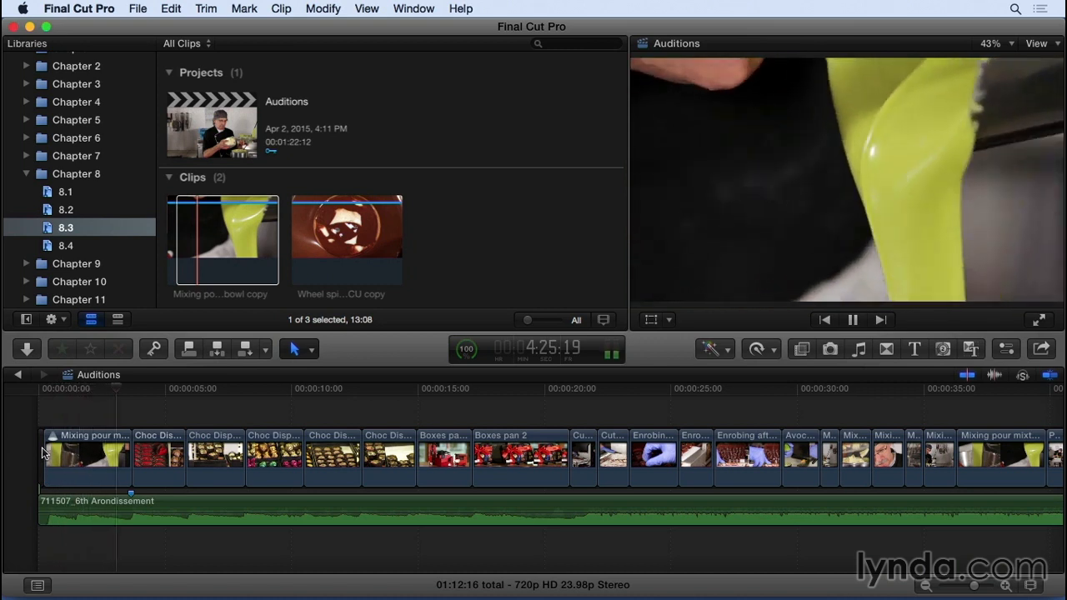
key("space")
Open the opening clip's audition and make Choc shop chocolat sign CU pan the active pick.
left_click(82, 389)
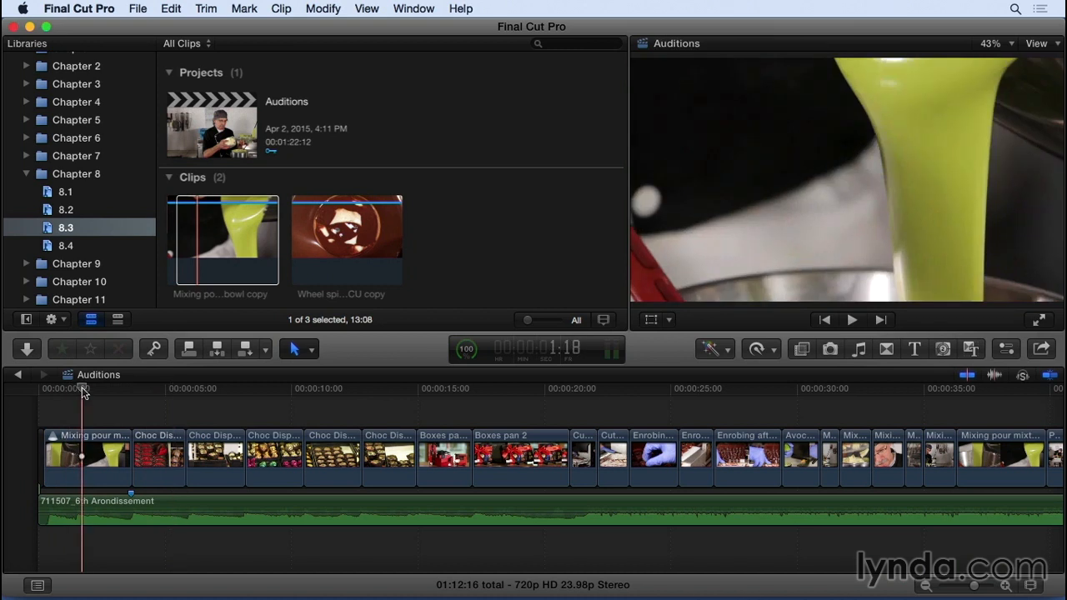
key("y")
key("Left")
key("Left")
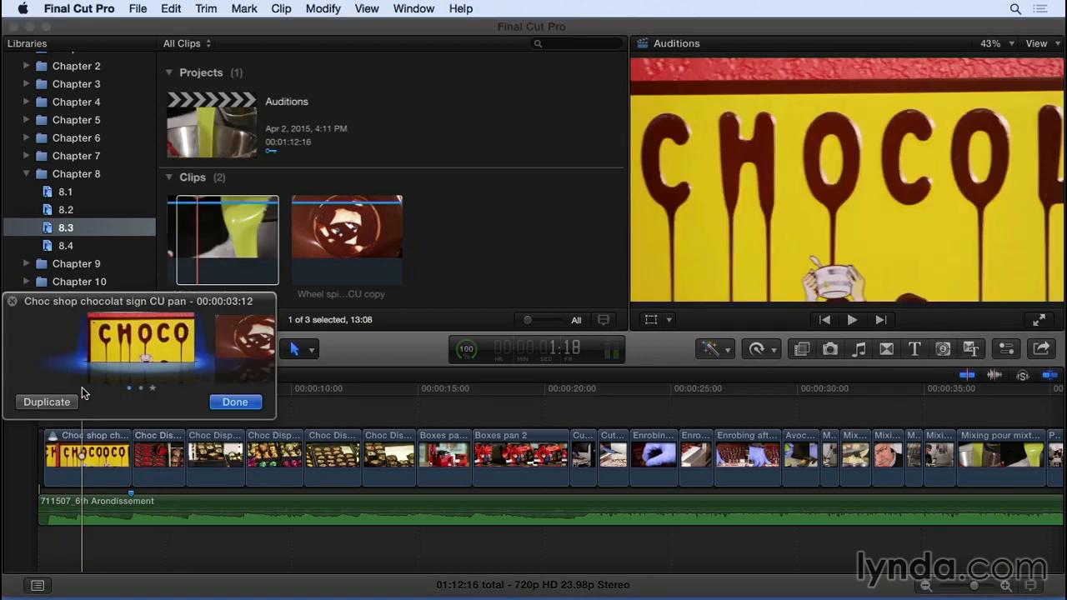
key("Return")
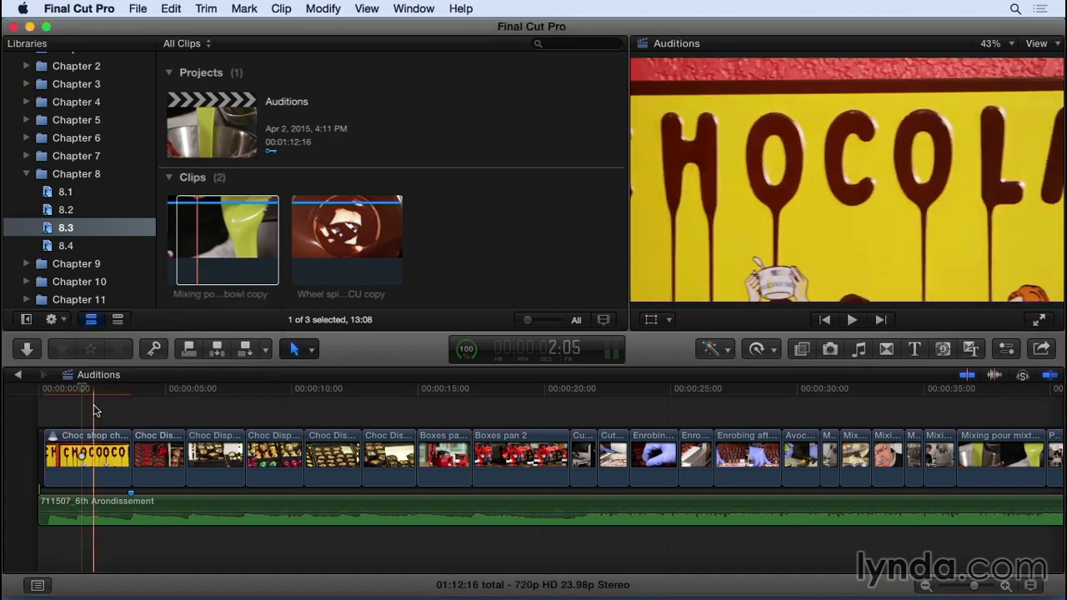
Reopen the opening clip's audition and switch the active pick to Mixing pour mixture in bowl copy.
left_click(159, 444)
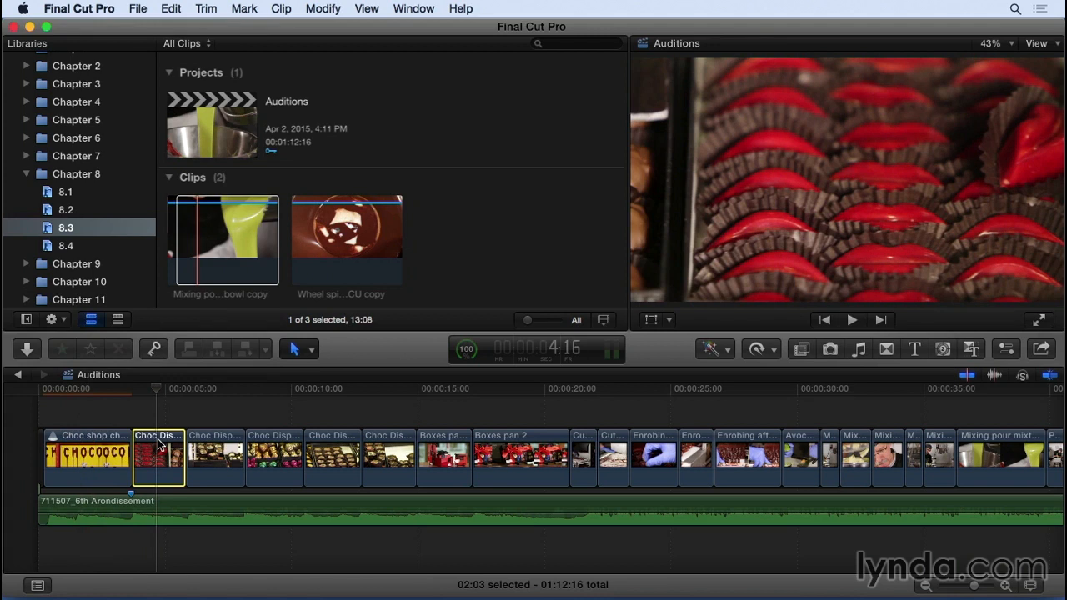
left_click(52, 439)
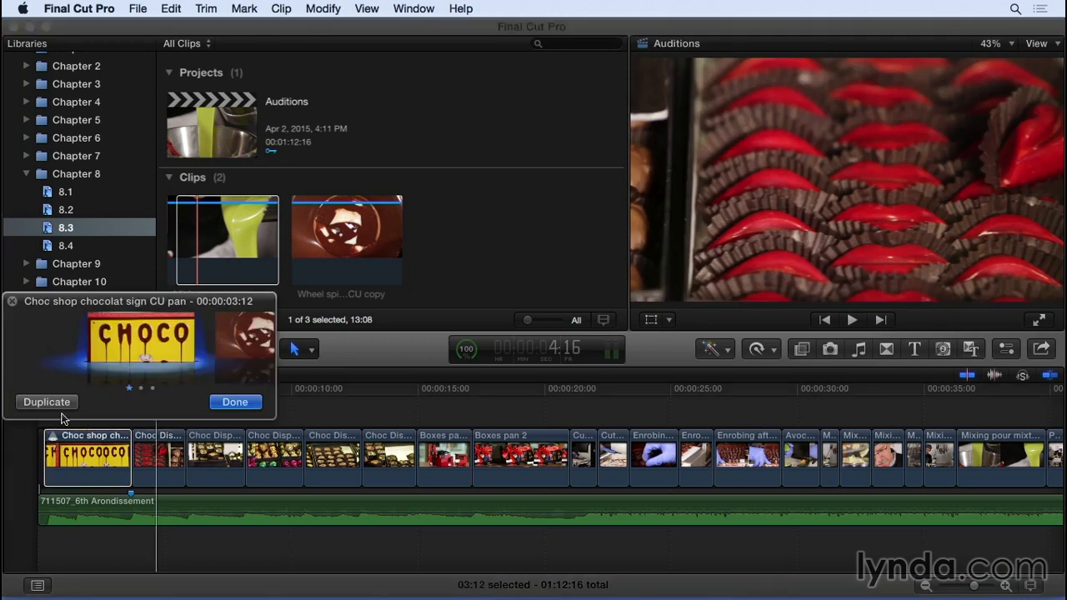
left_click(236, 350)
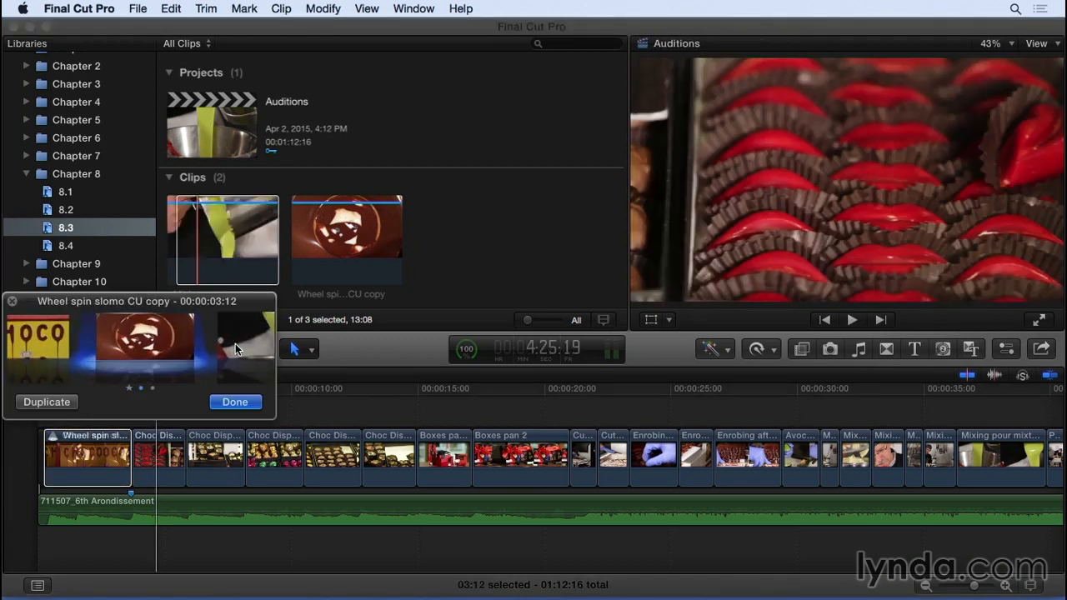
left_click(236, 350)
Duplicate the Mixing pour pick inside the audition, delete that duplicate, and close the audition.
left_click(47, 403)
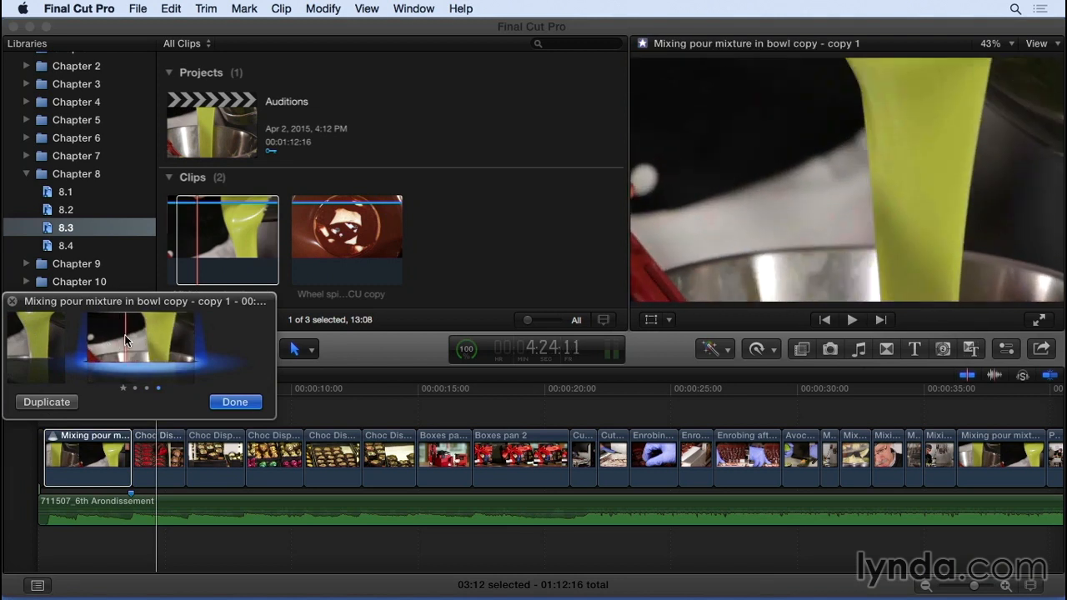
key("Delete")
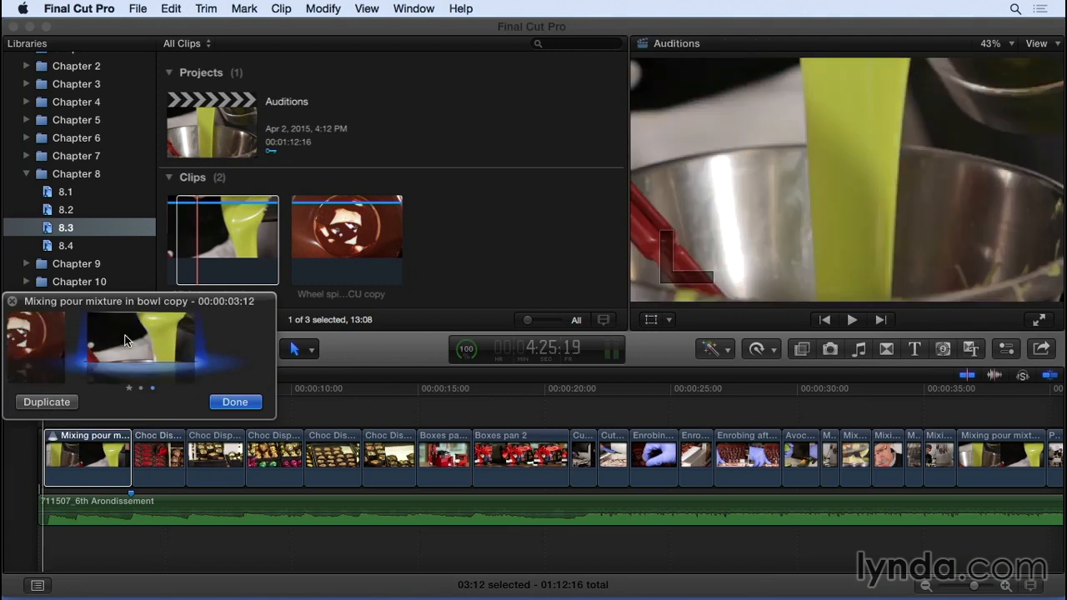
left_click(230, 403)
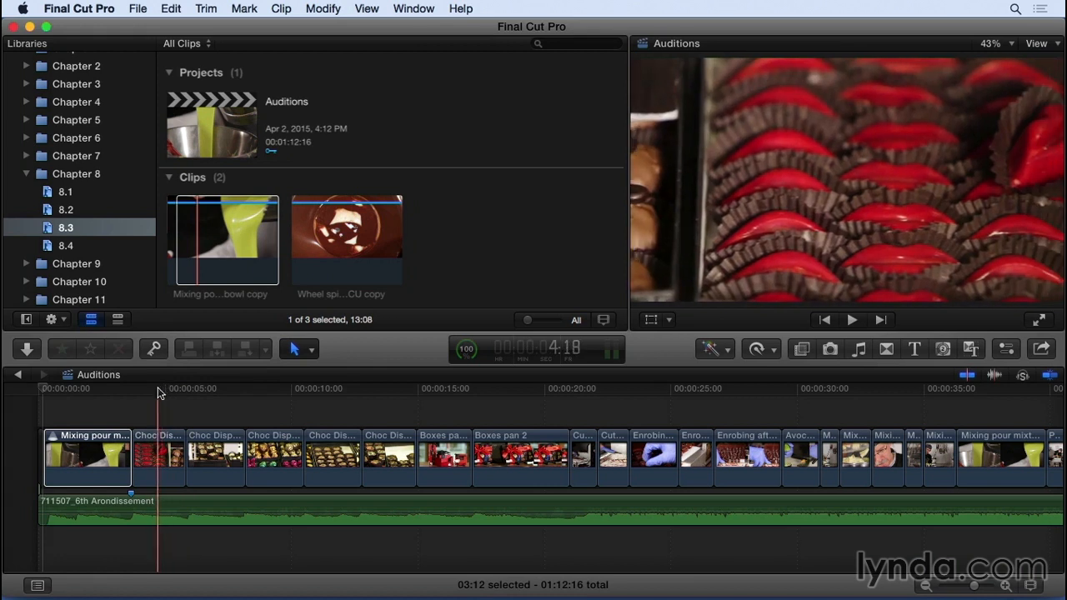
Turn the second timeline clip, Choc Display Case Pan5, into an audition by duplicating it.
left_click(157, 442)
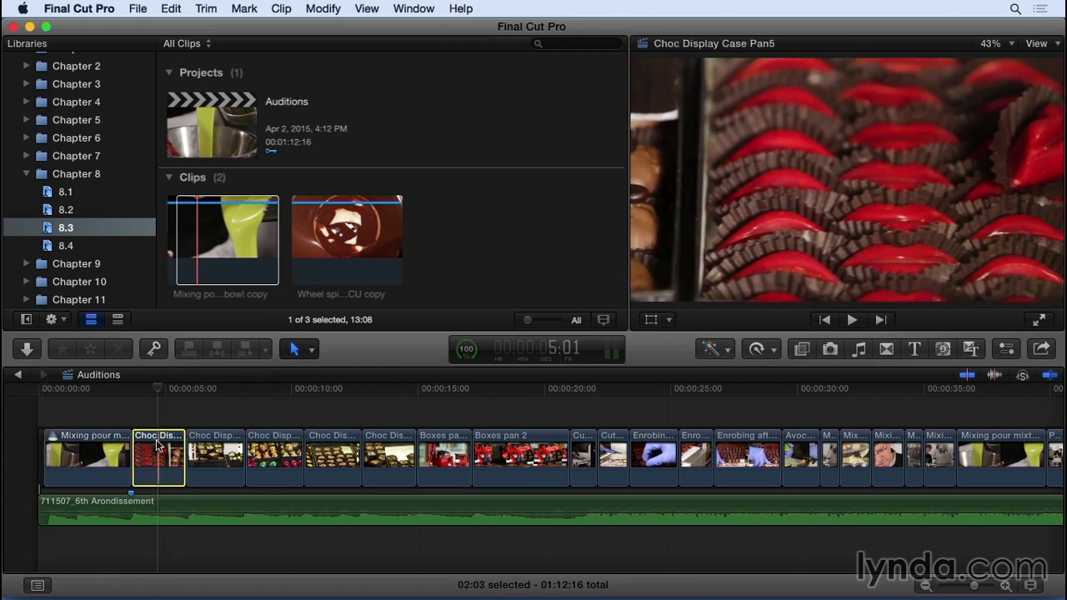
left_click(282, 8)
mouse_move(293, 95)
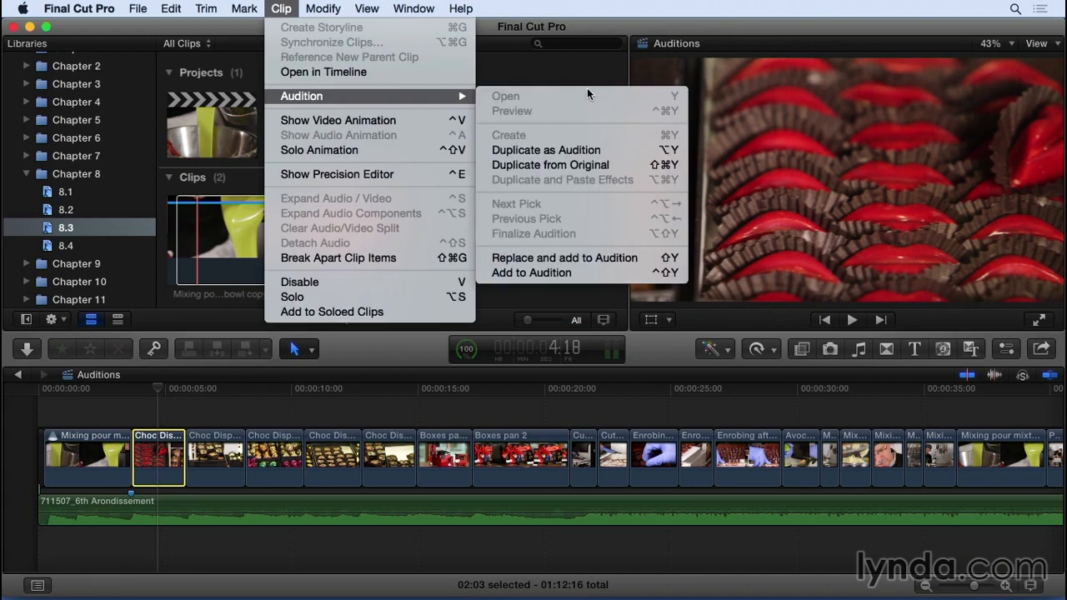
left_click(623, 151)
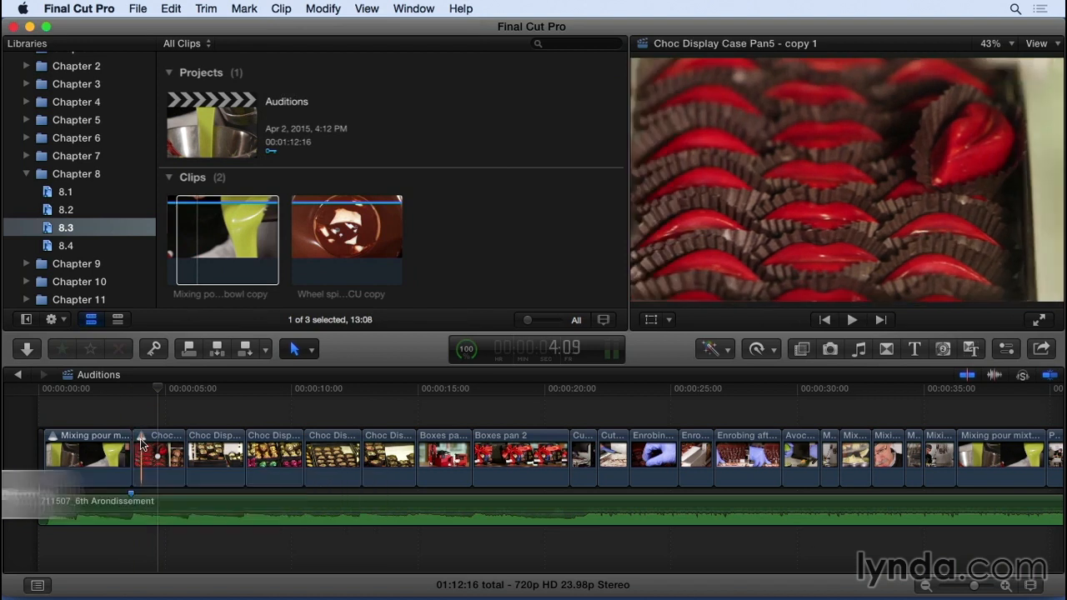
Open the second clip's audition and apply the Stylize effect Vignette to its Choc Display Case Pan5 - copy 1 pick.
left_click(139, 437)
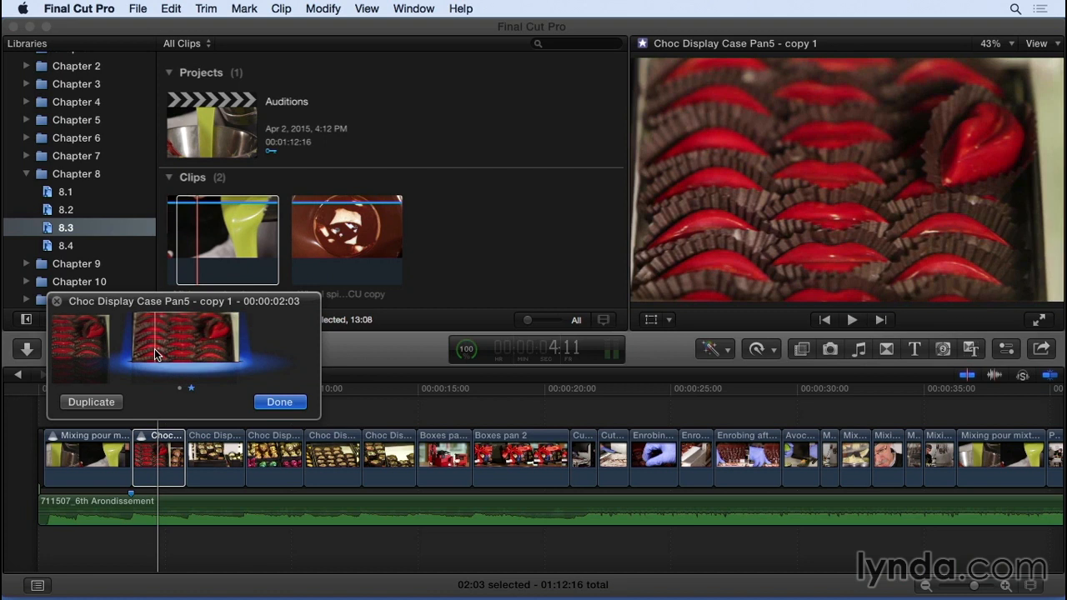
left_click(90, 337)
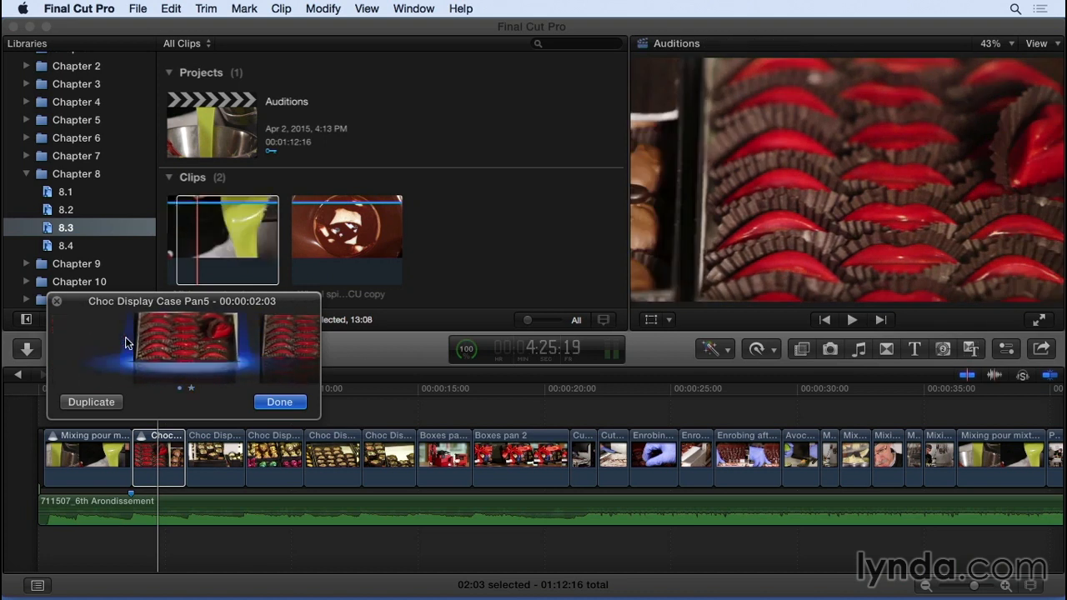
left_click(282, 330)
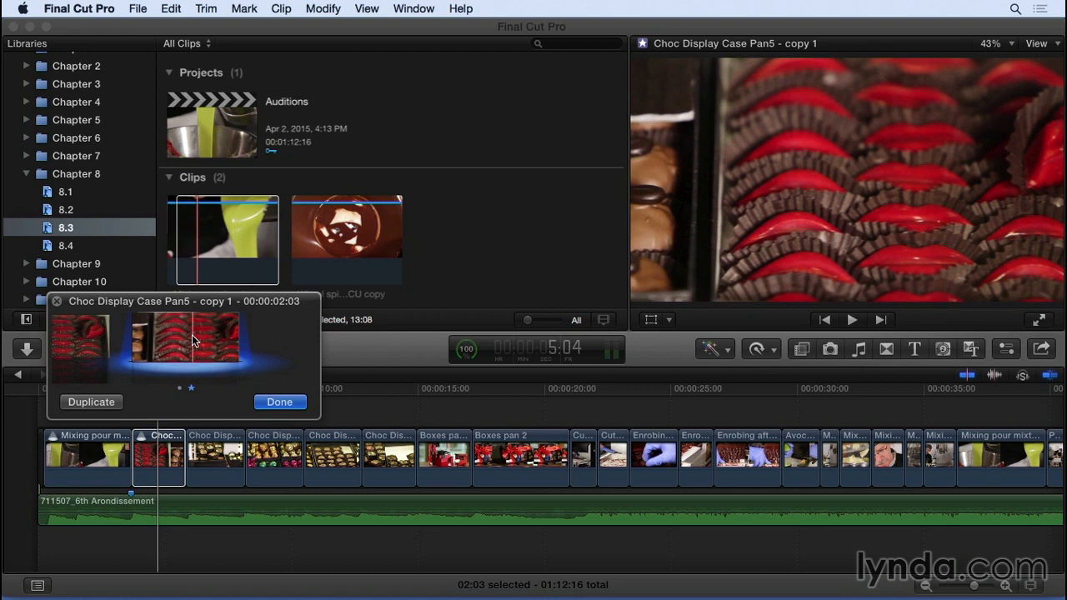
left_click(801, 350)
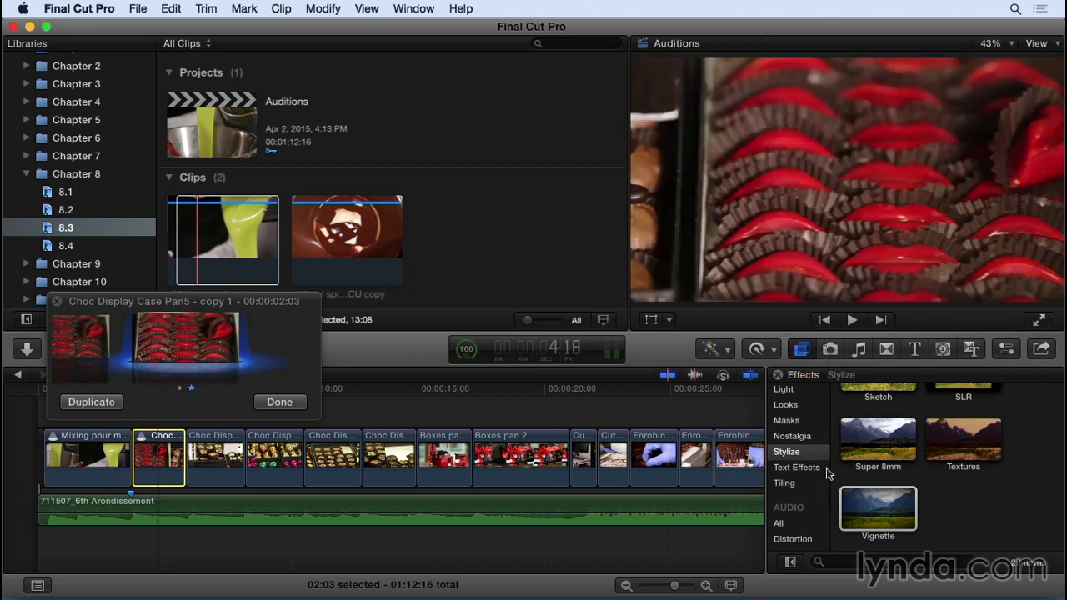
left_click_drag(872, 509, 187, 343)
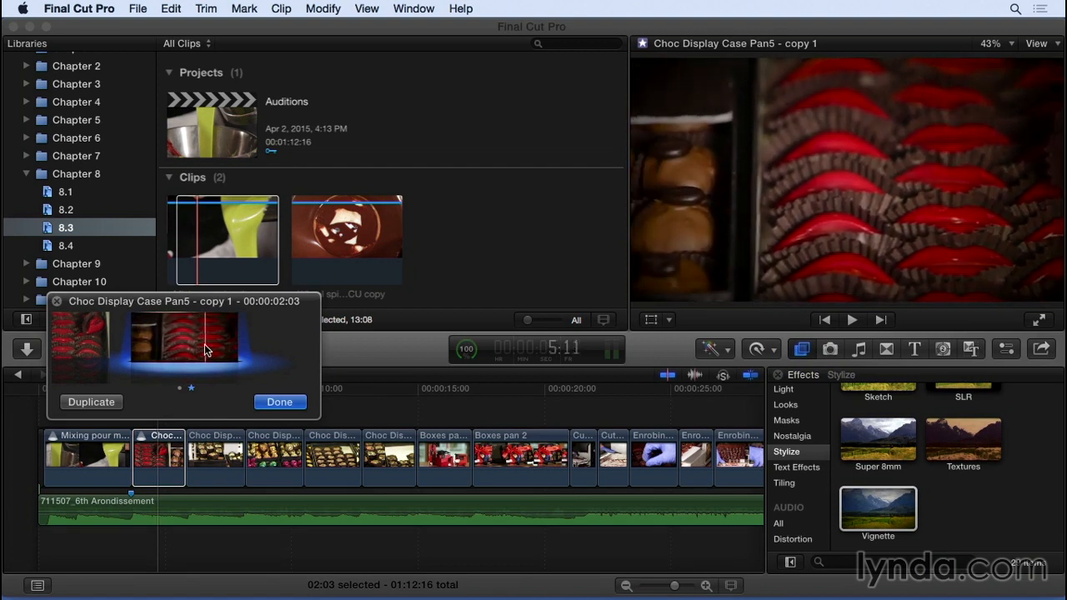
Compare the original pick with the vignetted copy, keep the vignetted copy active, and play it in the timeline.
left_click(96, 341)
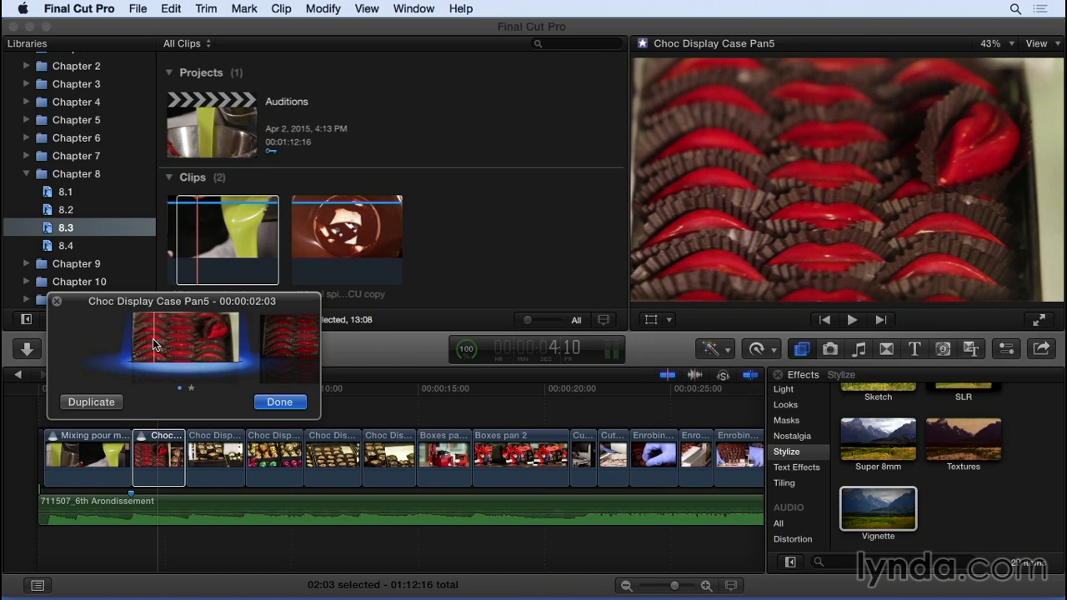
key("Right")
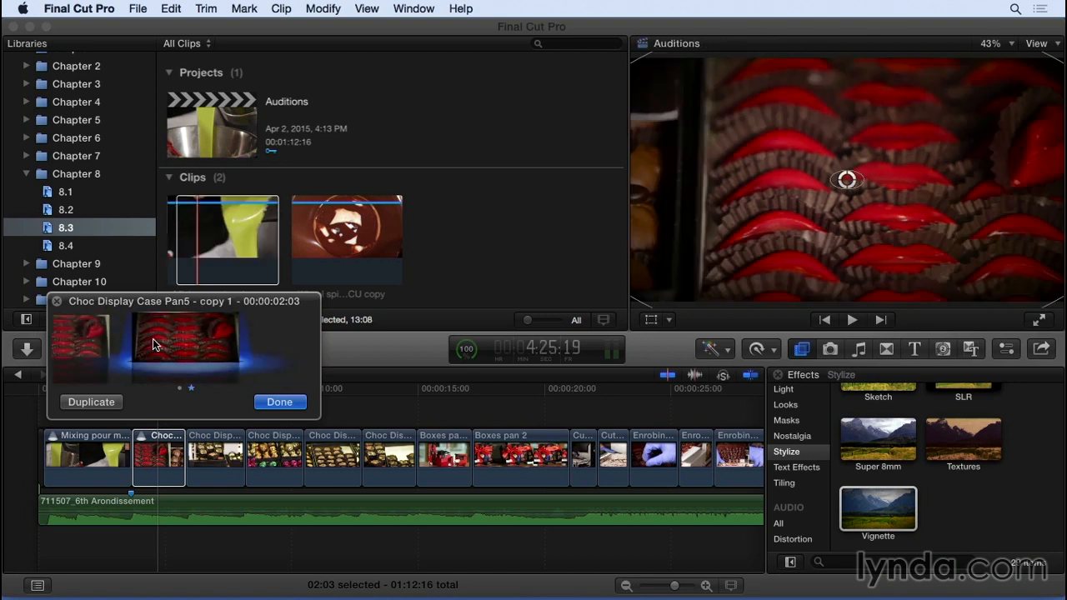
key("Return")
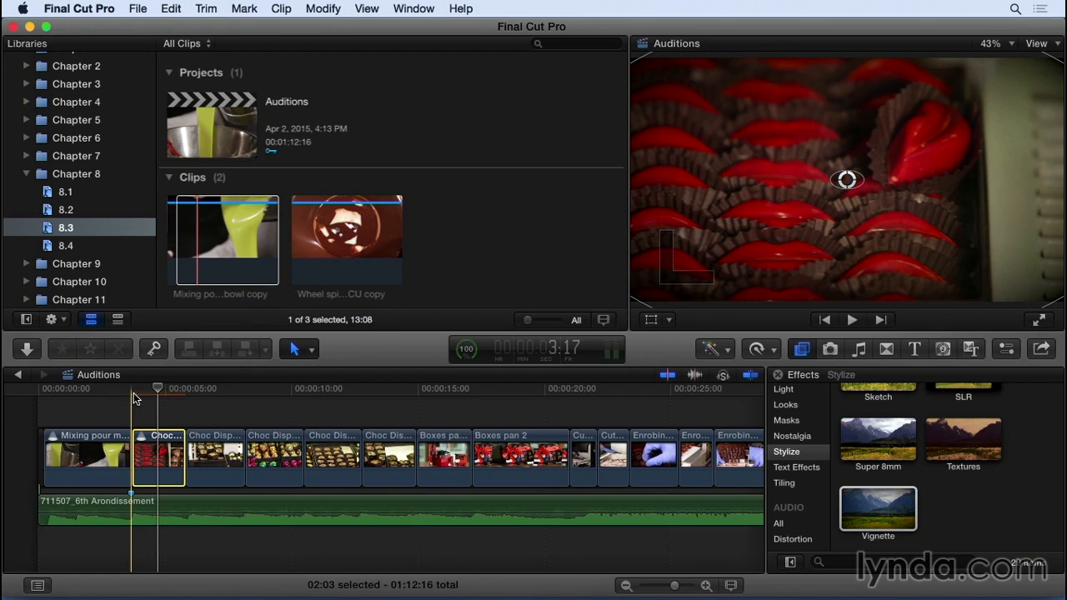
key("space")
key("space")
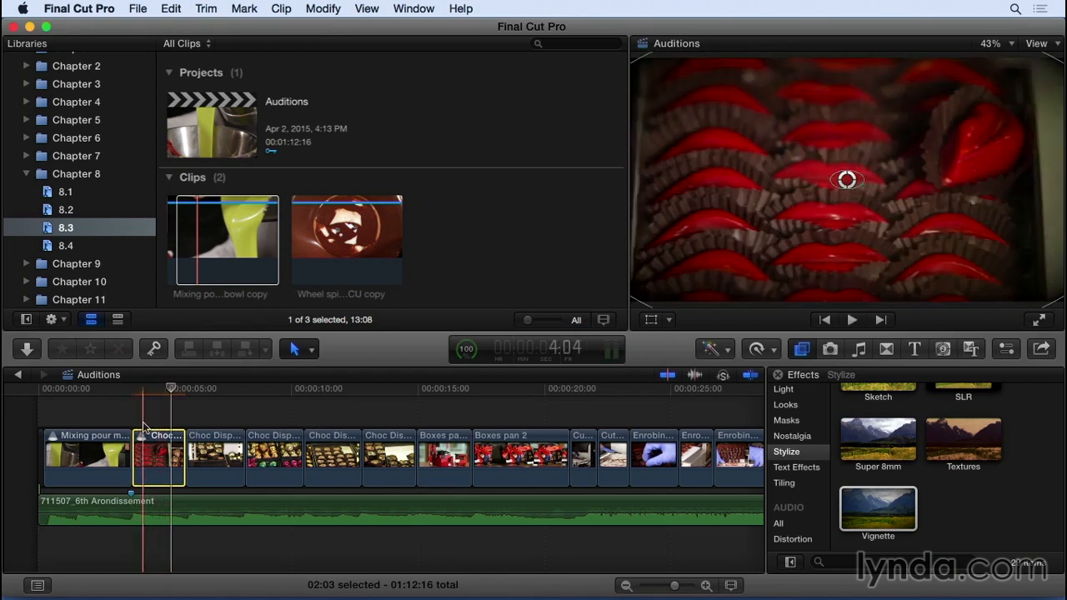
Reopen the second clip's audition and switch to the original pick and back to the vignetted copy.
left_click(142, 435)
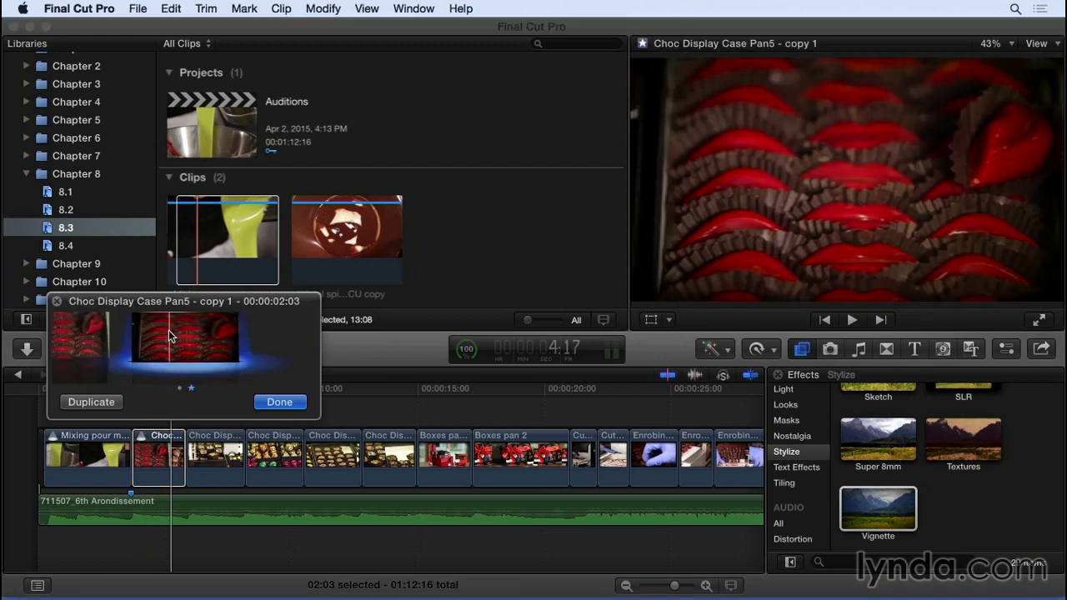
left_click(87, 333)
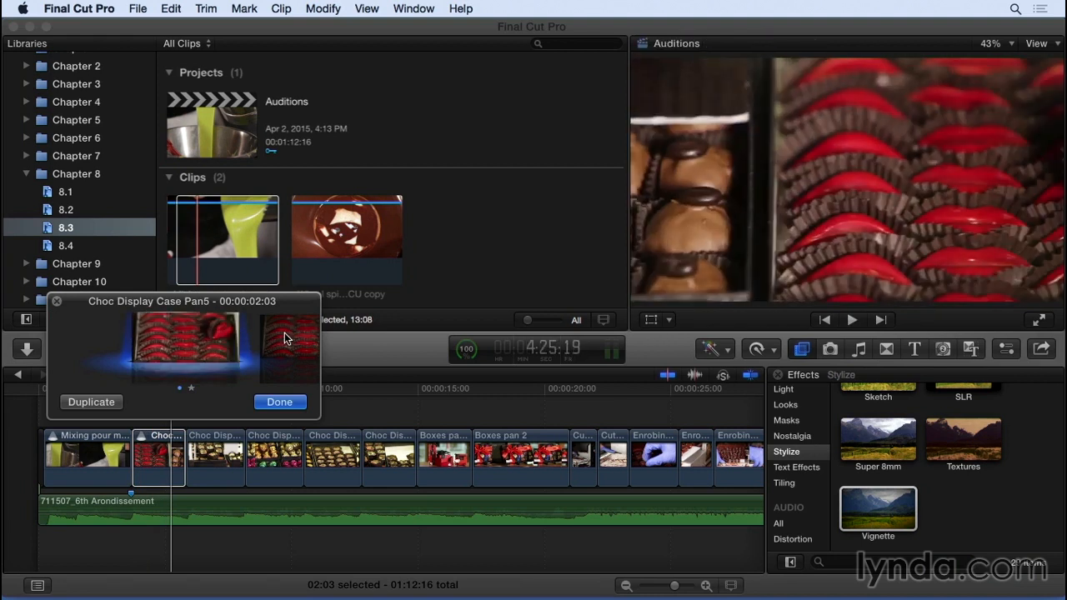
left_click(285, 333)
Try the Bleach Bypass look on a new duplicate of the vignetted pick and undo both additions.
left_click(91, 402)
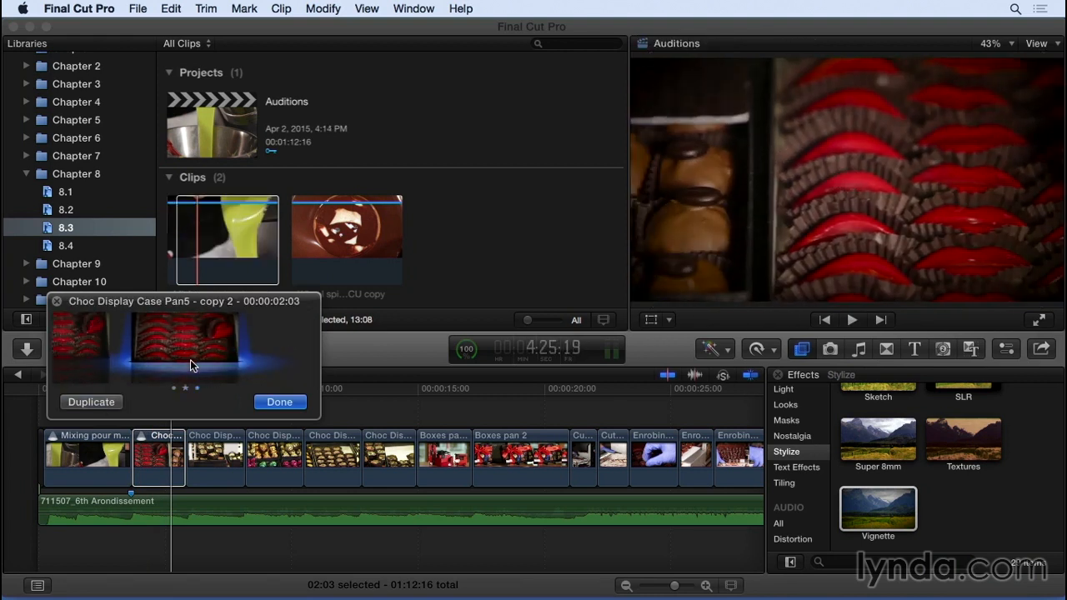
scroll(788, 483, "up", 3)
left_click(789, 506)
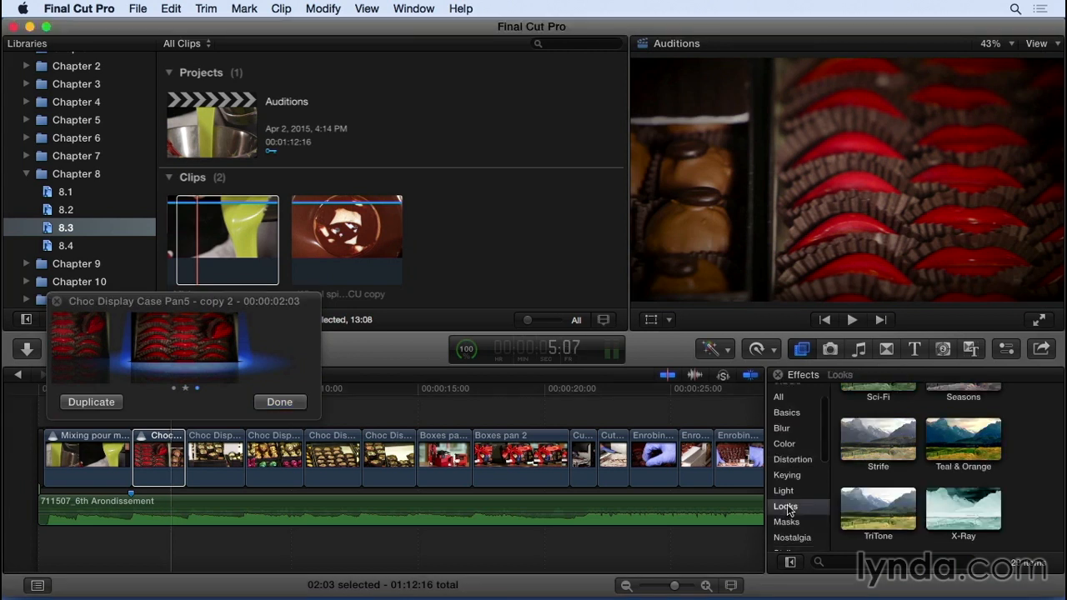
scroll(924, 437, "down", 2)
scroll(924, 437, "up", 3)
left_click_drag(963, 408, 173, 362)
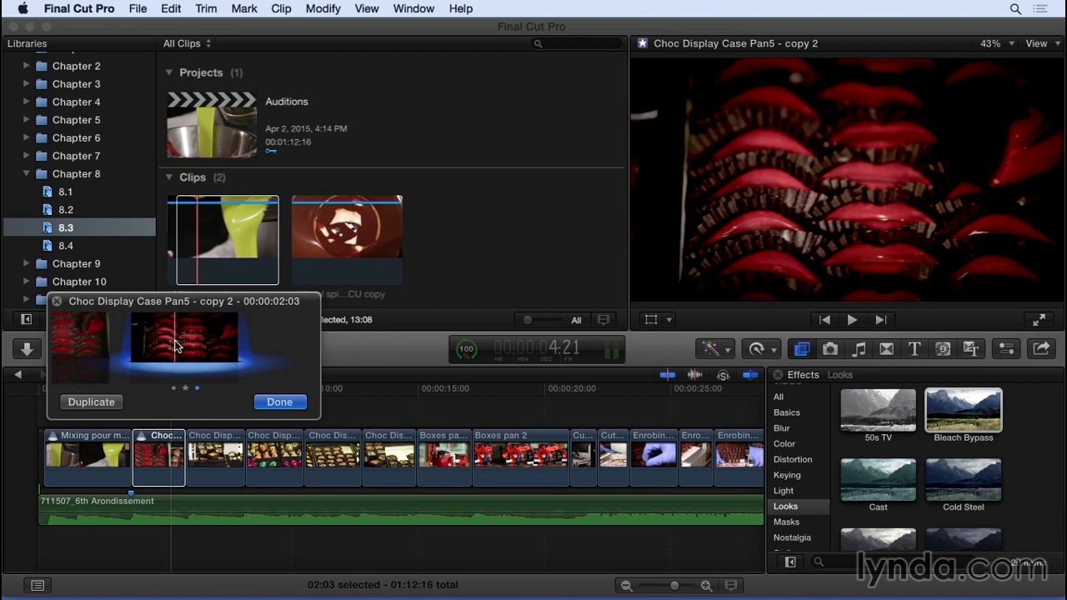
key("super+z")
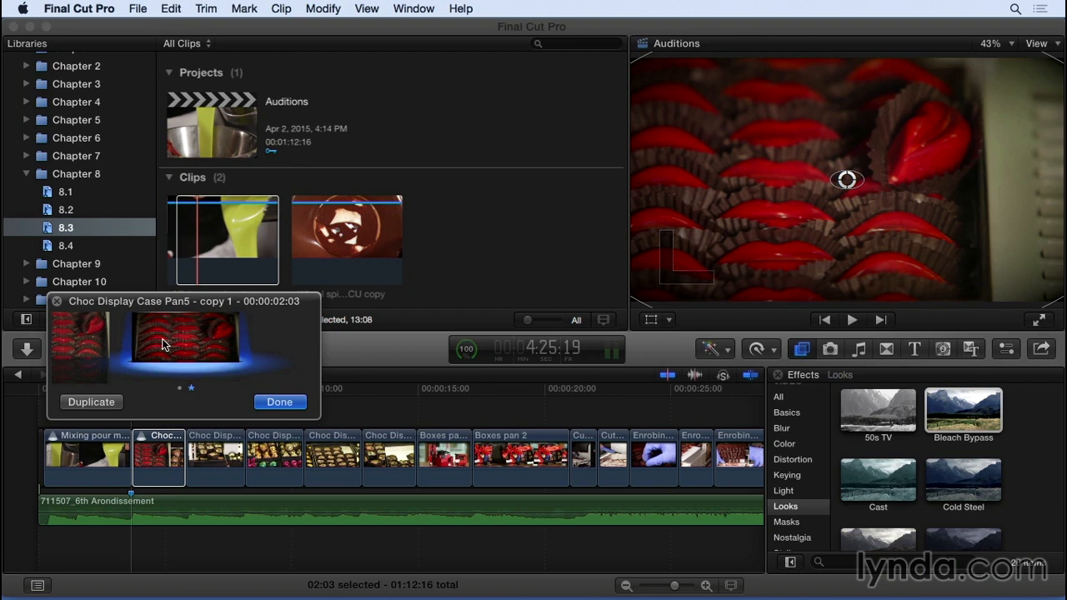
Make the original Choc Display Case Pan5 the active pick and finalize the second clip's audition.
key("Left")
key("Return")
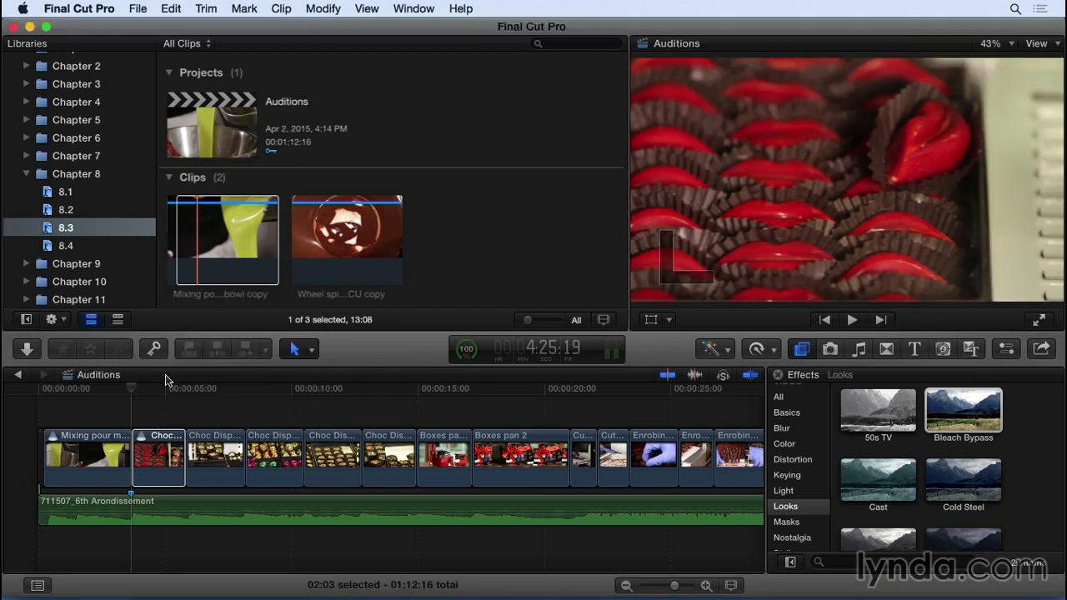
right_click(158, 444)
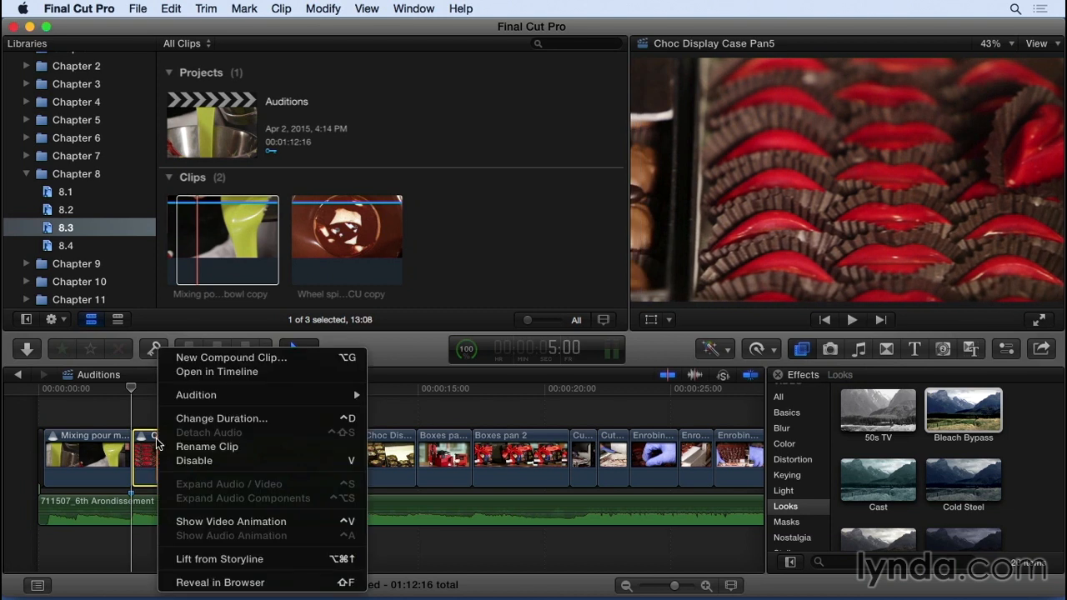
mouse_move(172, 396)
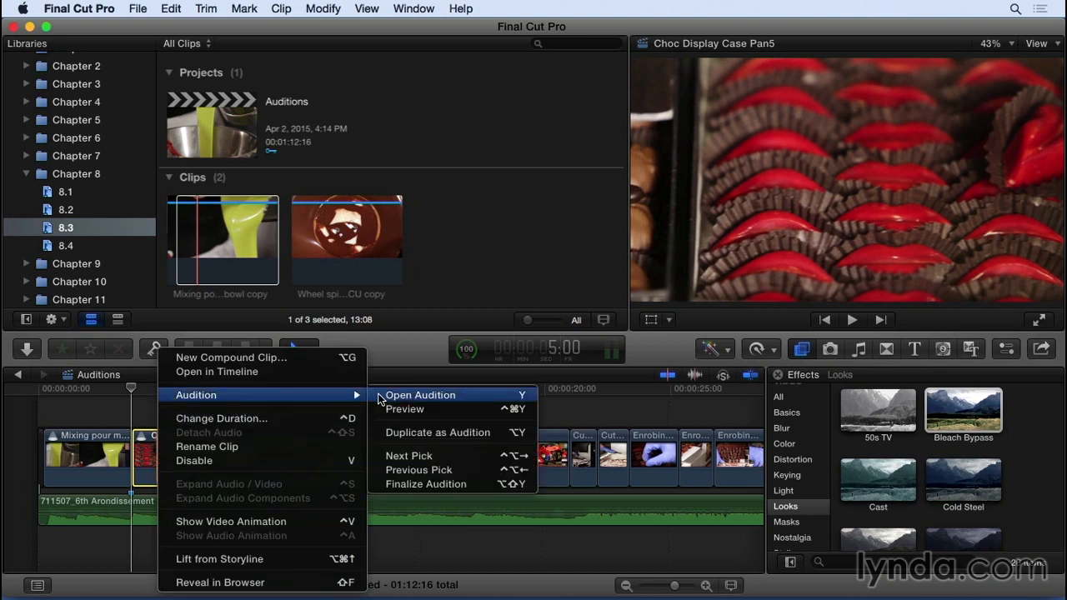
left_click(482, 484)
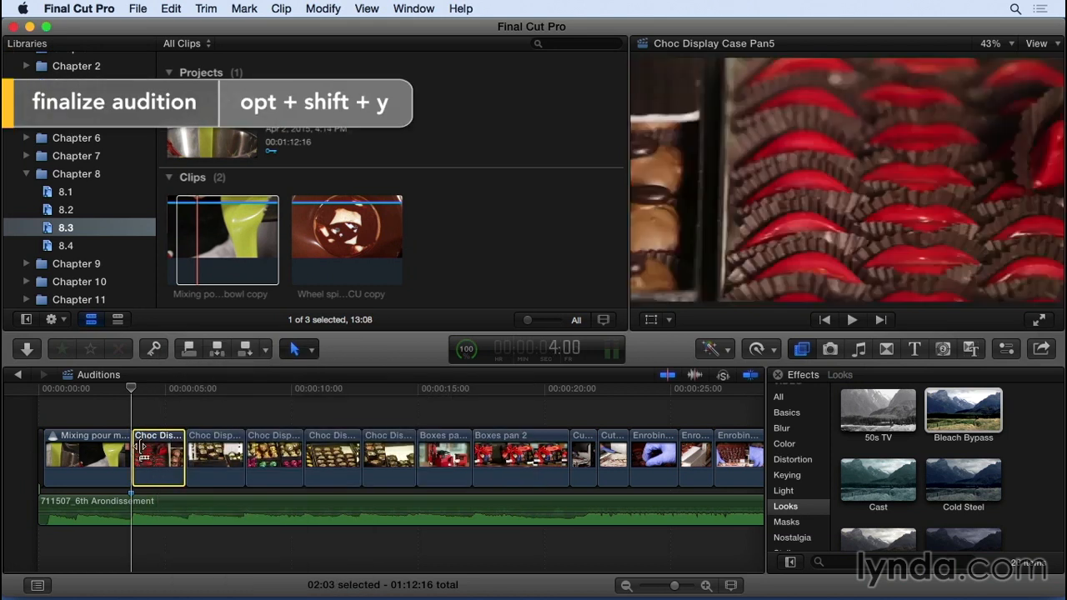